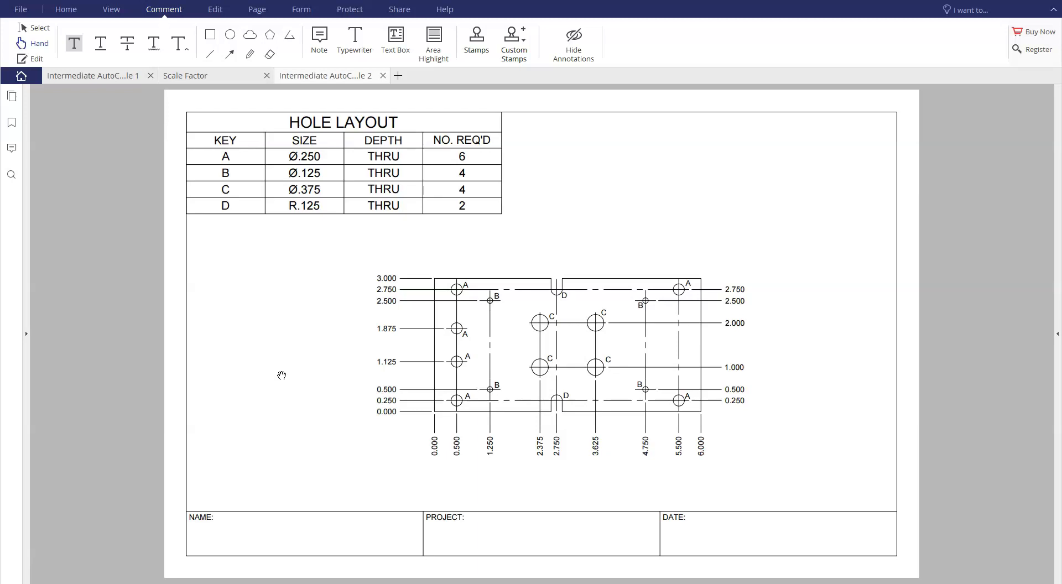
Step: Yellow-highlight the left and right dimension columns and the HOLE LAYOUT table, then return to AutoCAD
click(434, 36)
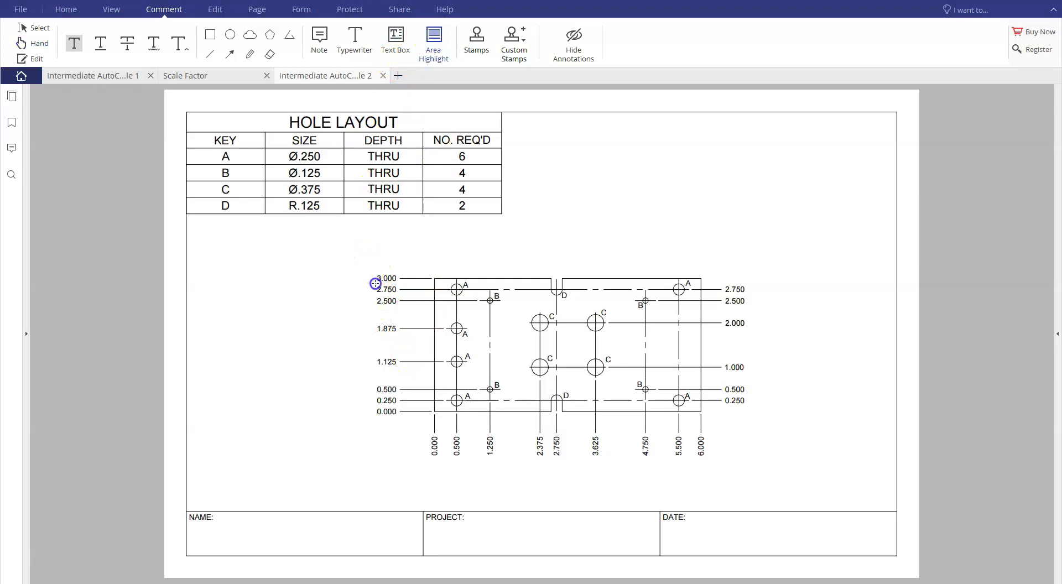
drag(370, 261, 745, 459)
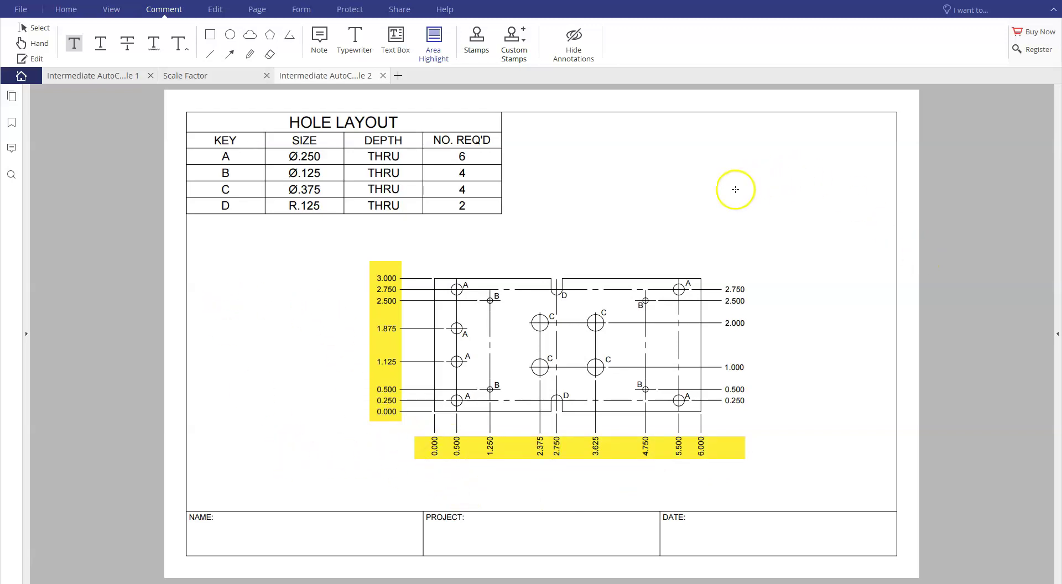
drag(717, 275, 775, 421)
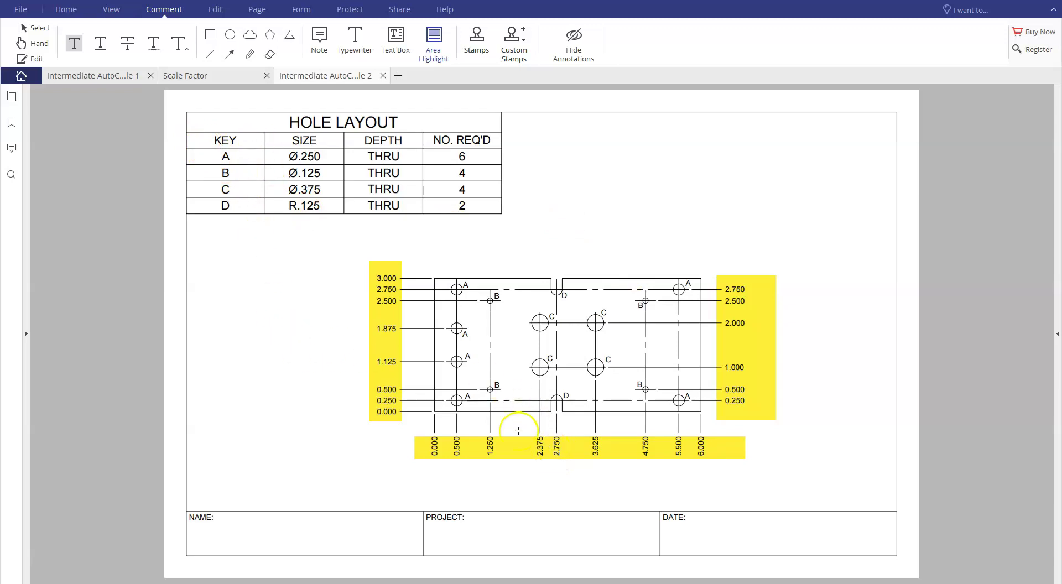
drag(181, 107, 512, 221)
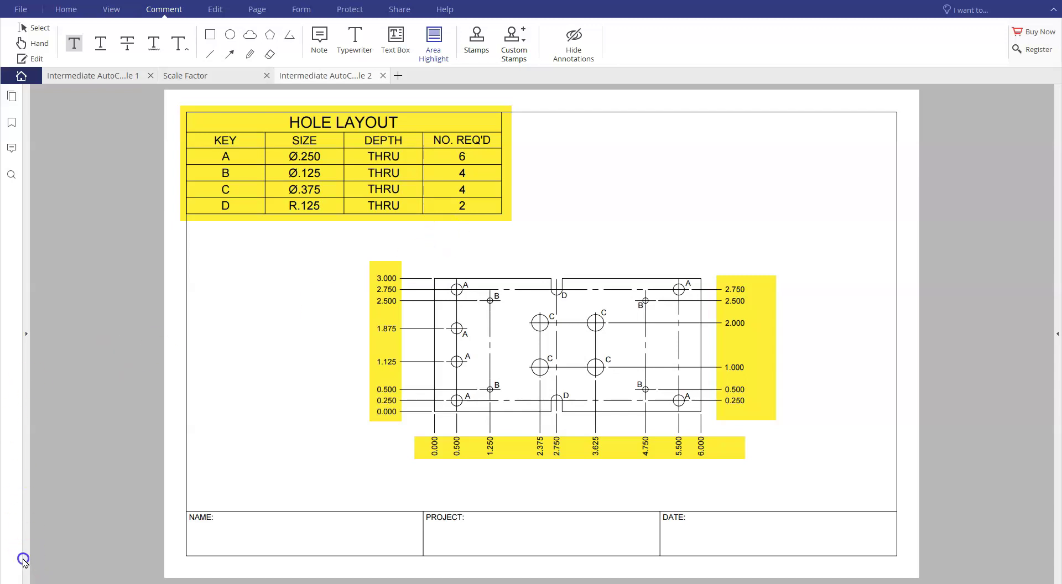
key(alt+Tab)
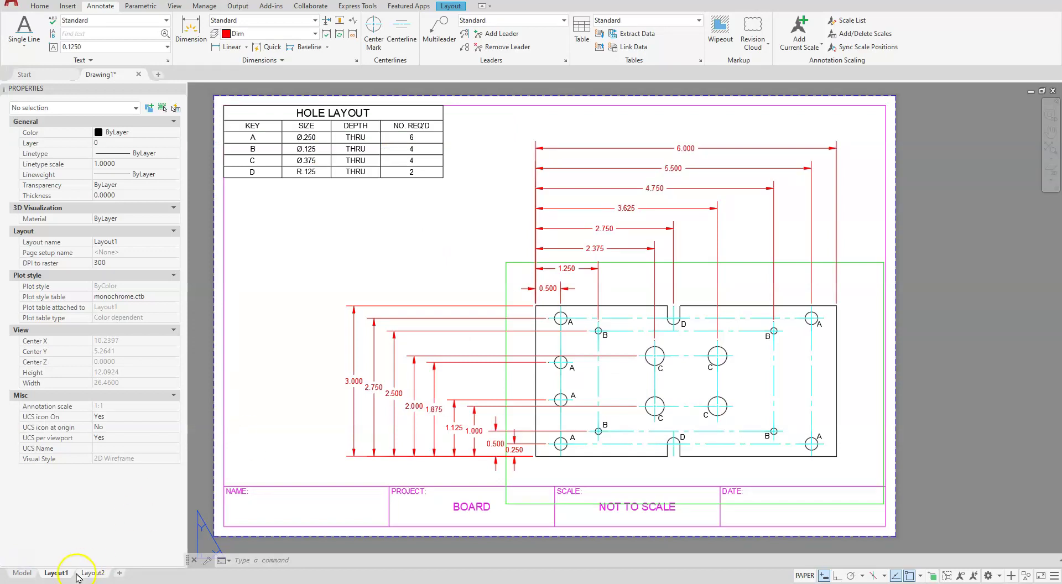
mouse_move(91, 576)
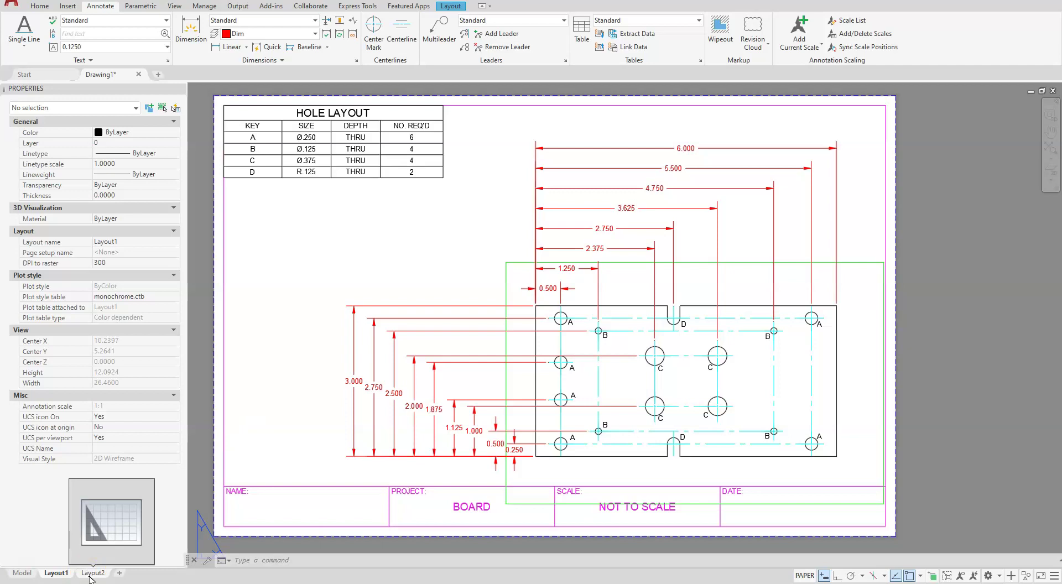
click(84, 575)
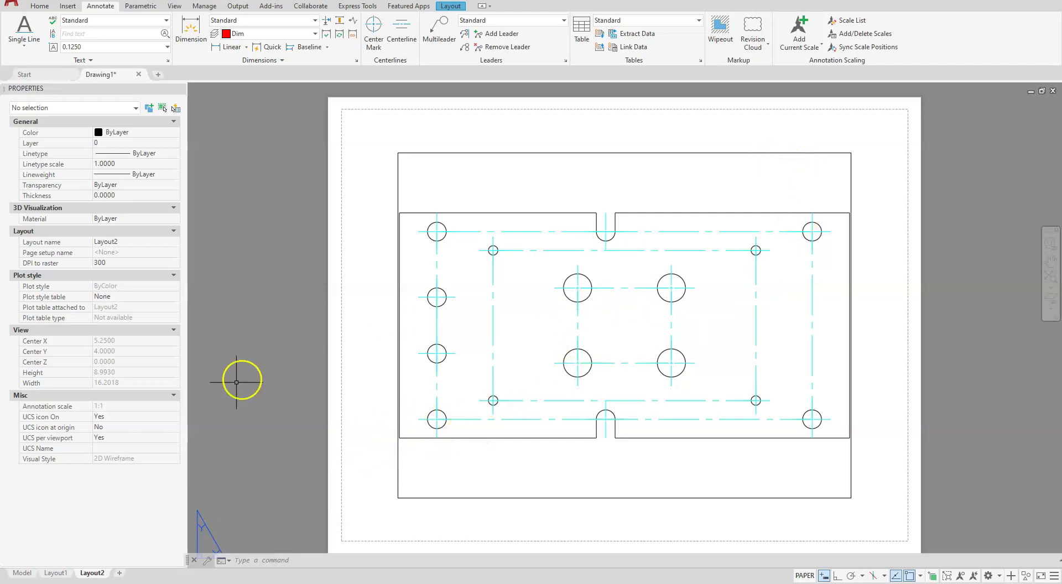
click(56, 573)
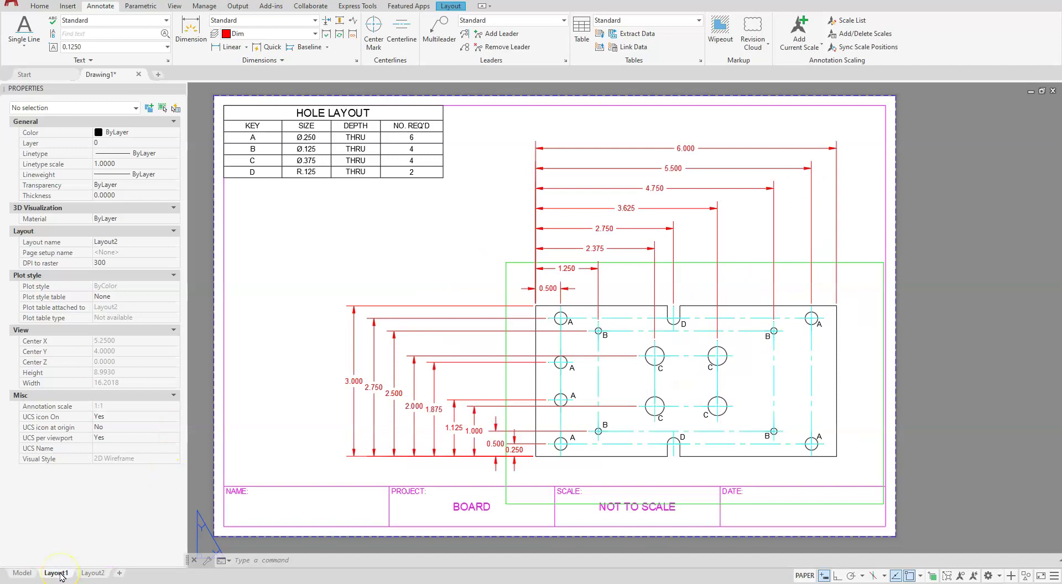
Step: Copy Layout1 as a new layout, Layout1 (2), positioned before Layout2
right_click(57, 575)
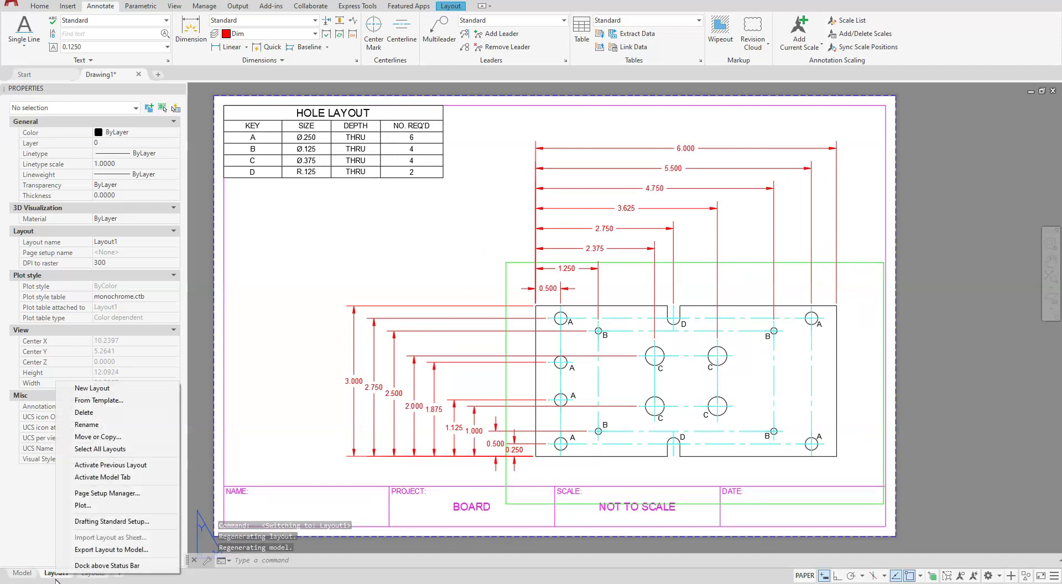
click(123, 438)
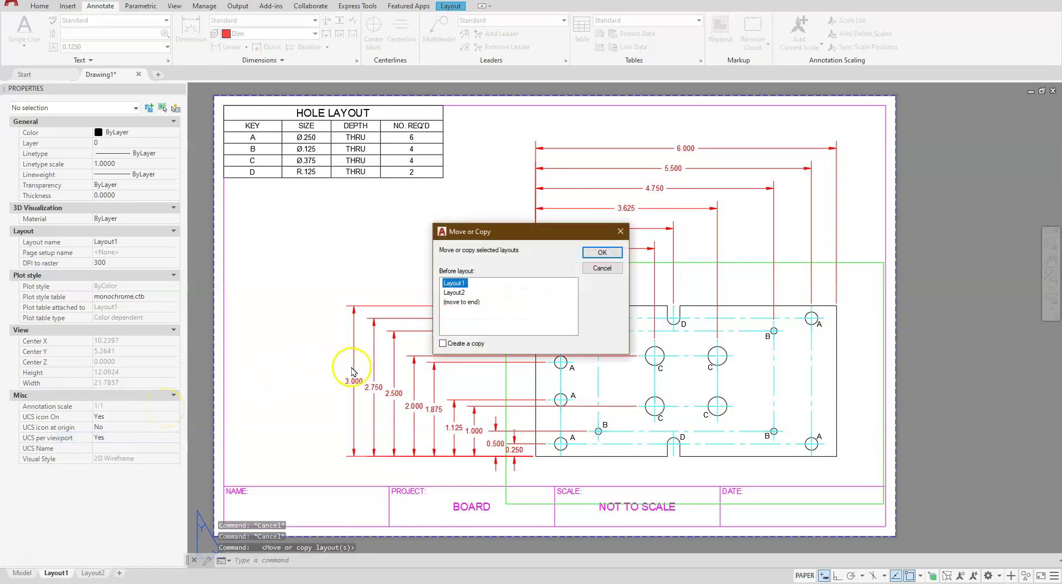
click(443, 344)
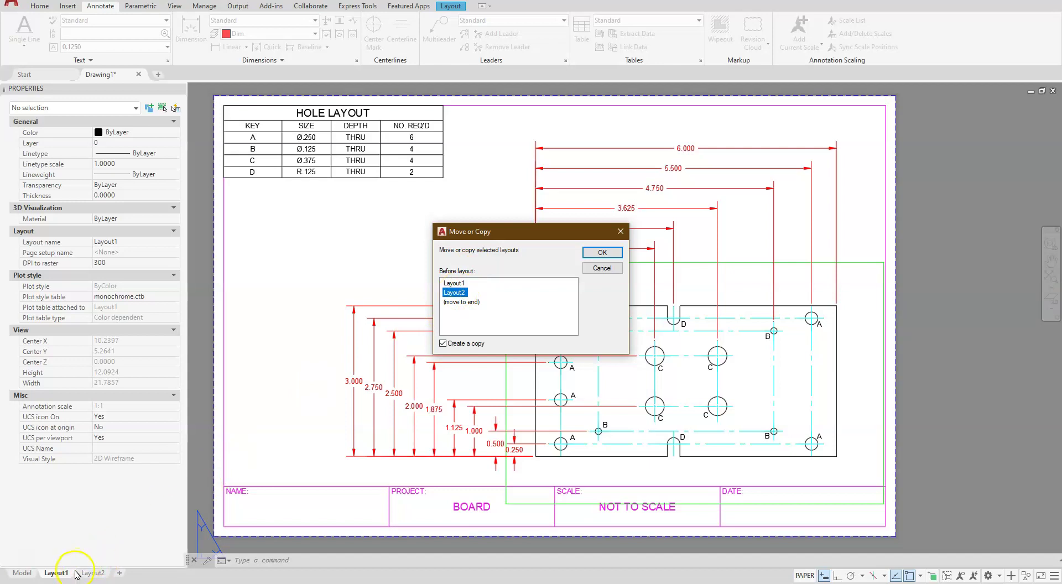
click(605, 252)
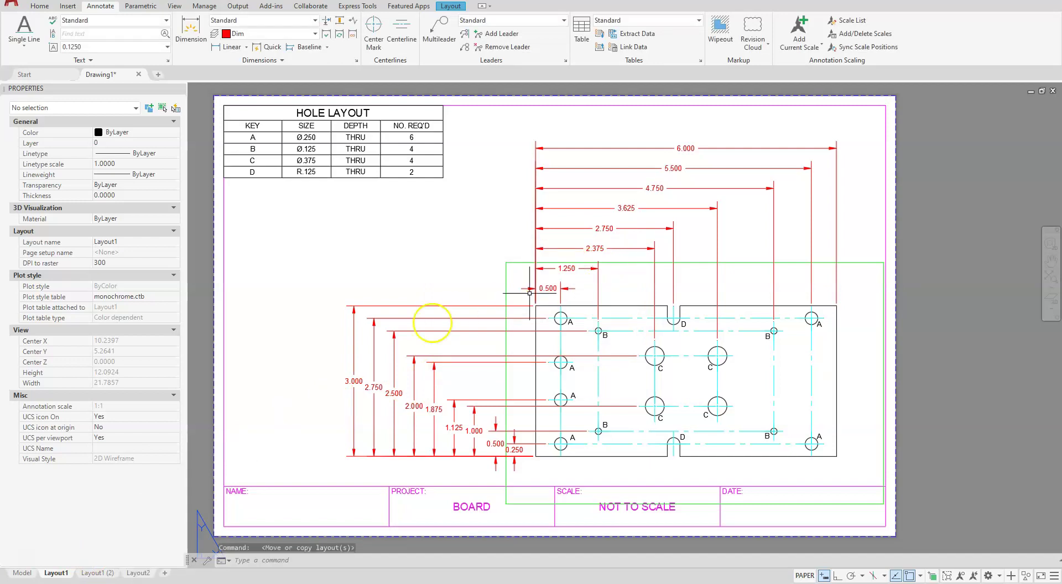
Step: Rename the Layout1 layout to 'Example 1'
mouse_move(101, 578)
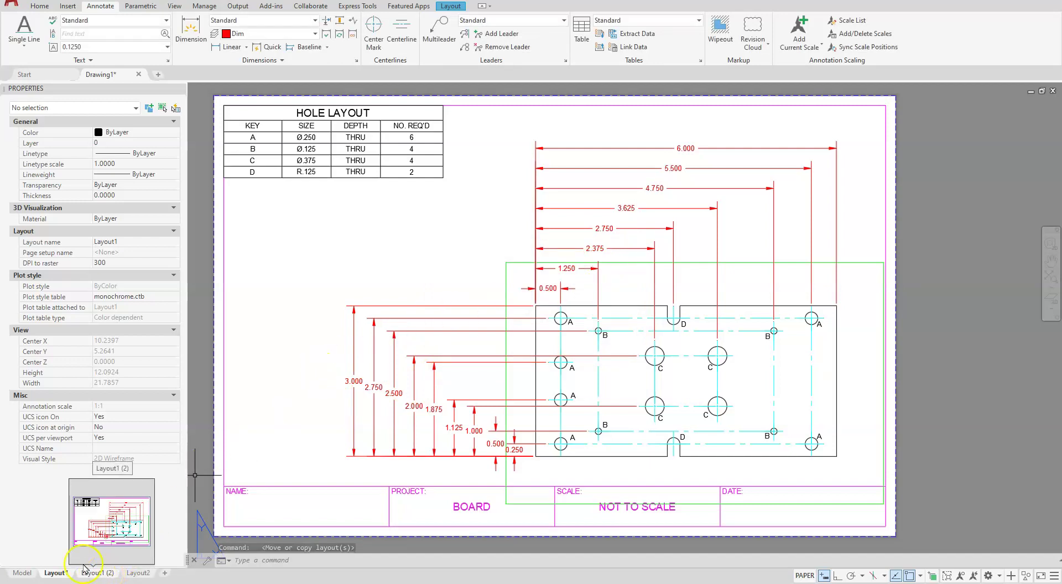
right_click(56, 574)
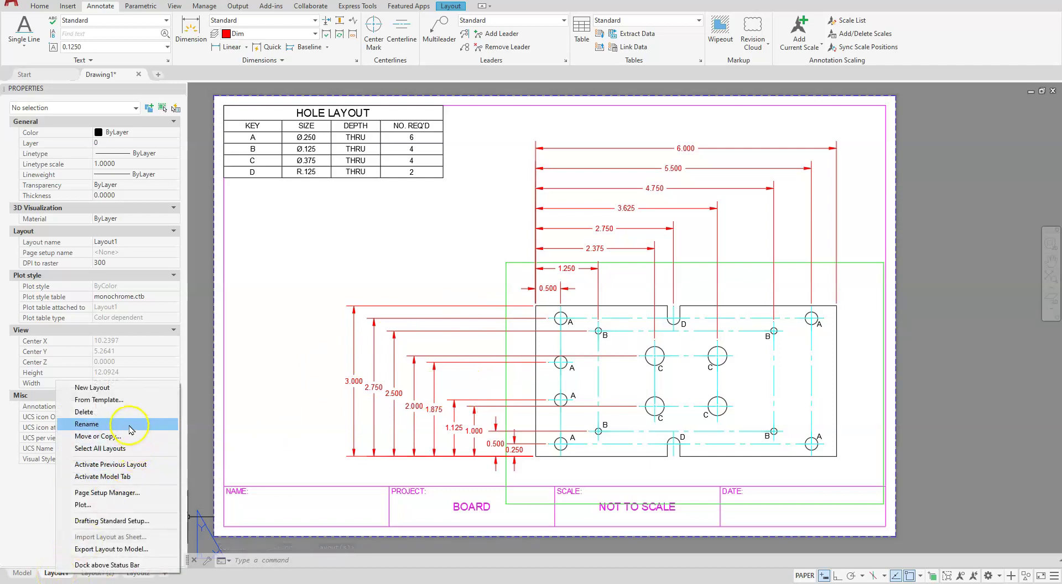
click(87, 424)
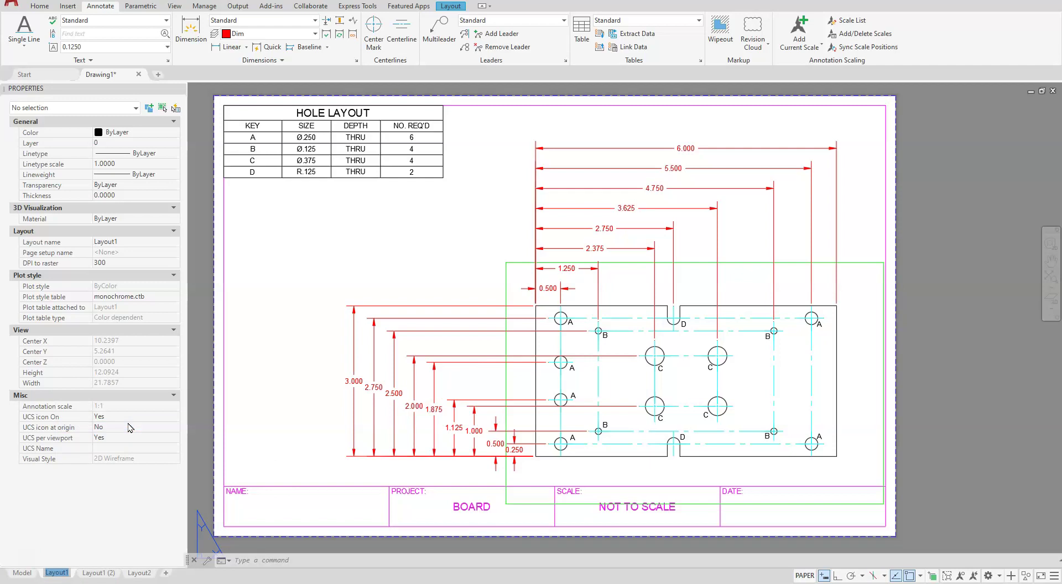
text(e)
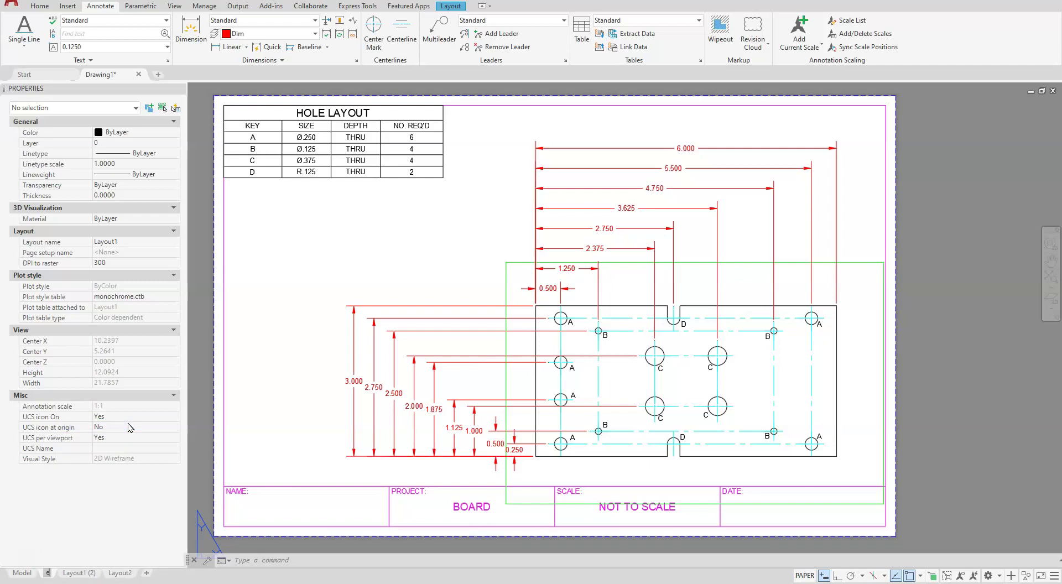
text(xamp)
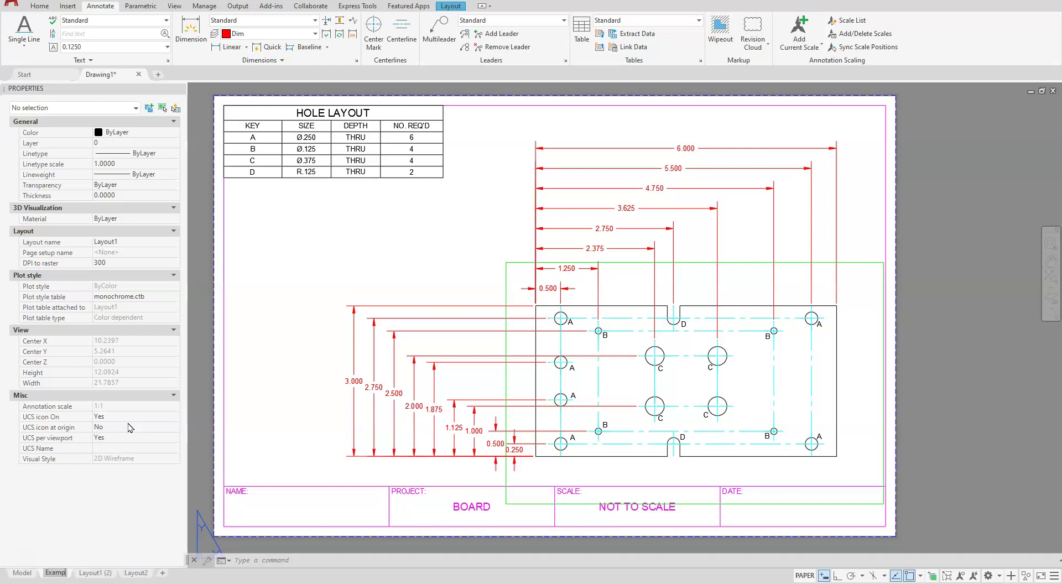
text(le 1)
key(Return)
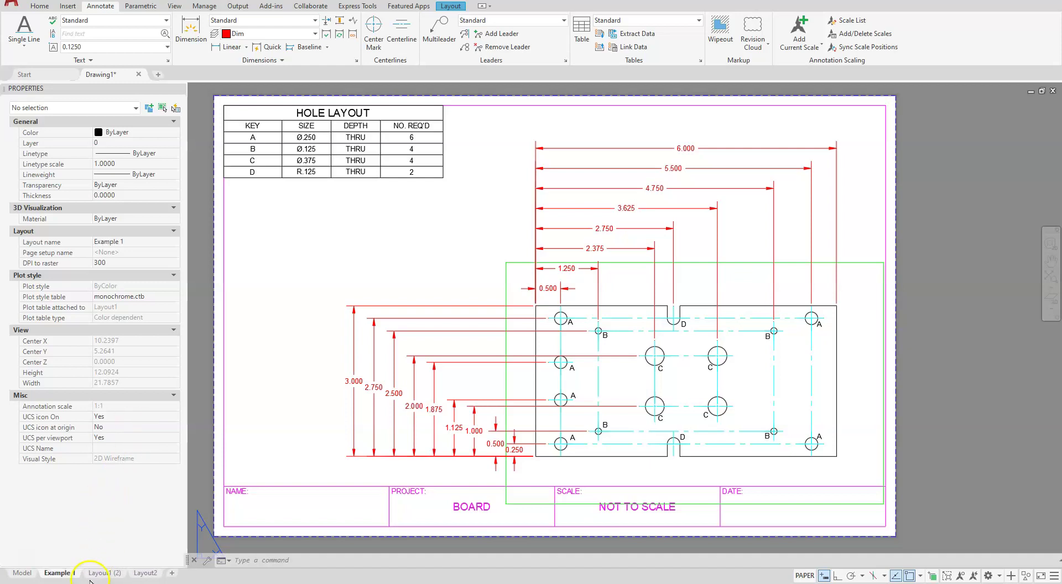
Step: Rename the Layout1 (2) layout to 'Example 2'
right_click(111, 575)
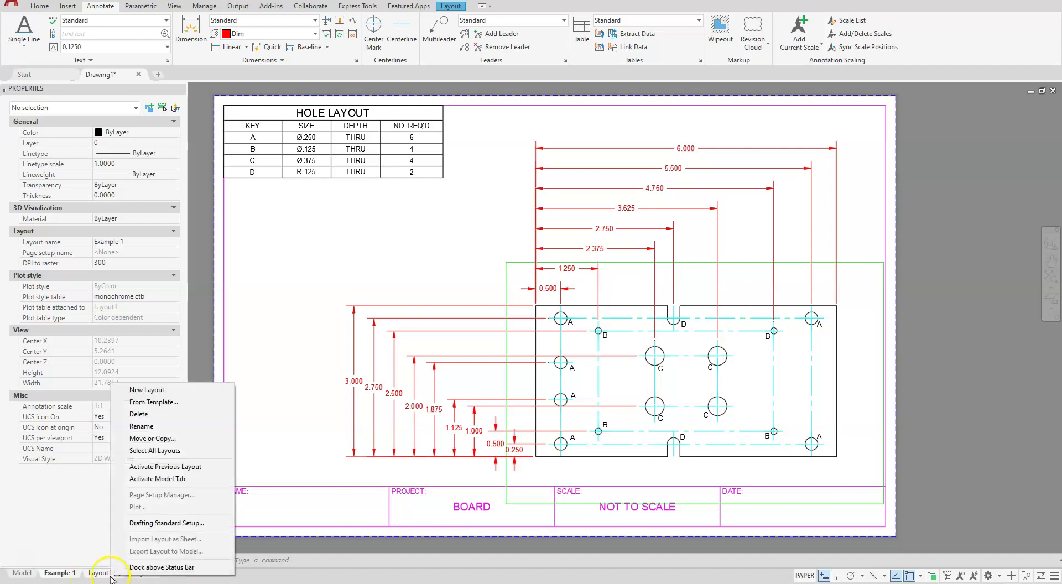
click(142, 427)
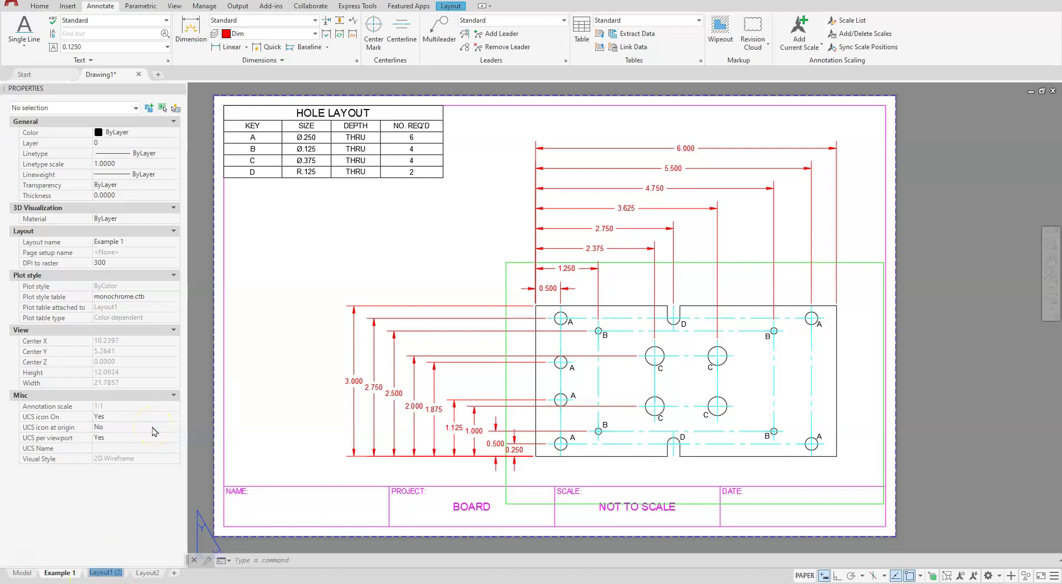
text(Example 2)
key(Return)
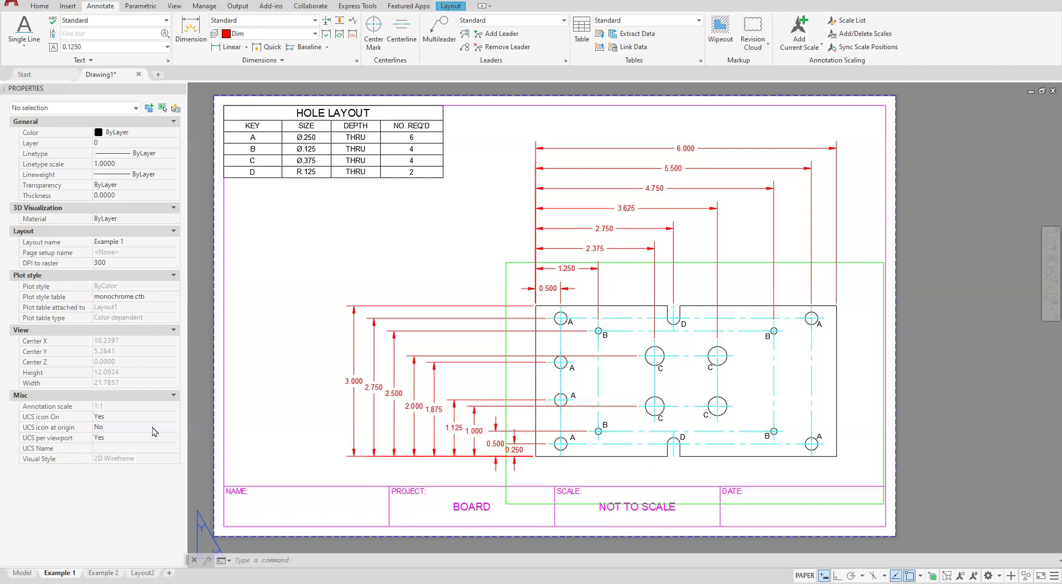
Step: On Example 2, erase the vertical dimensions on the left, including 0.500 and 0.250
click(100, 573)
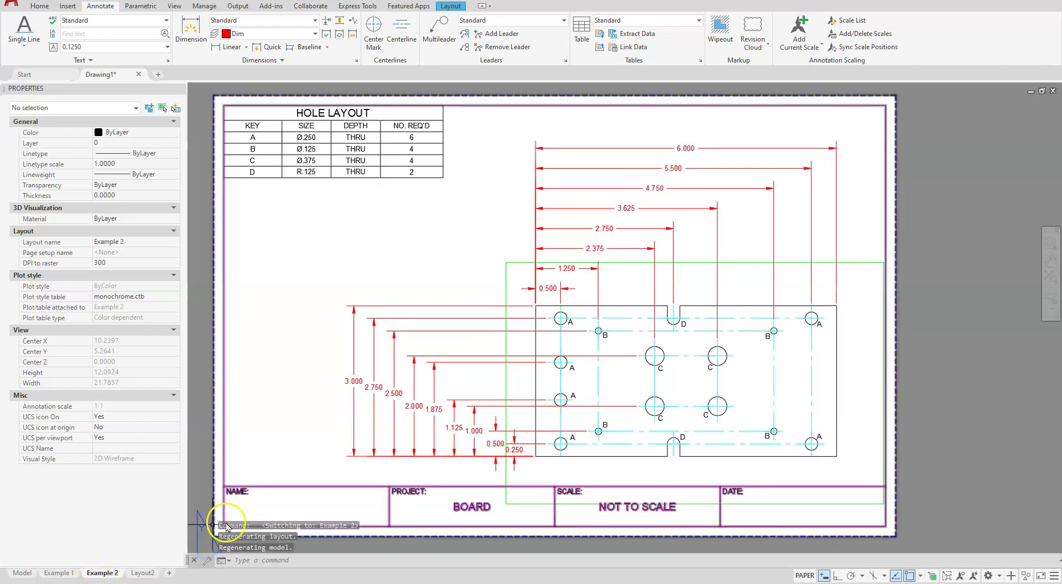
click(477, 466)
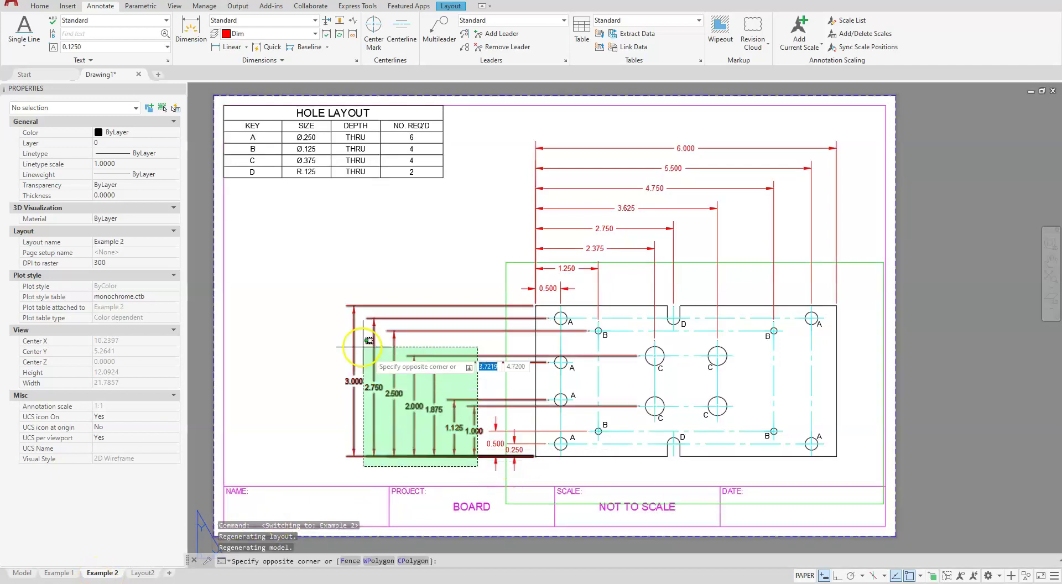
click(318, 307)
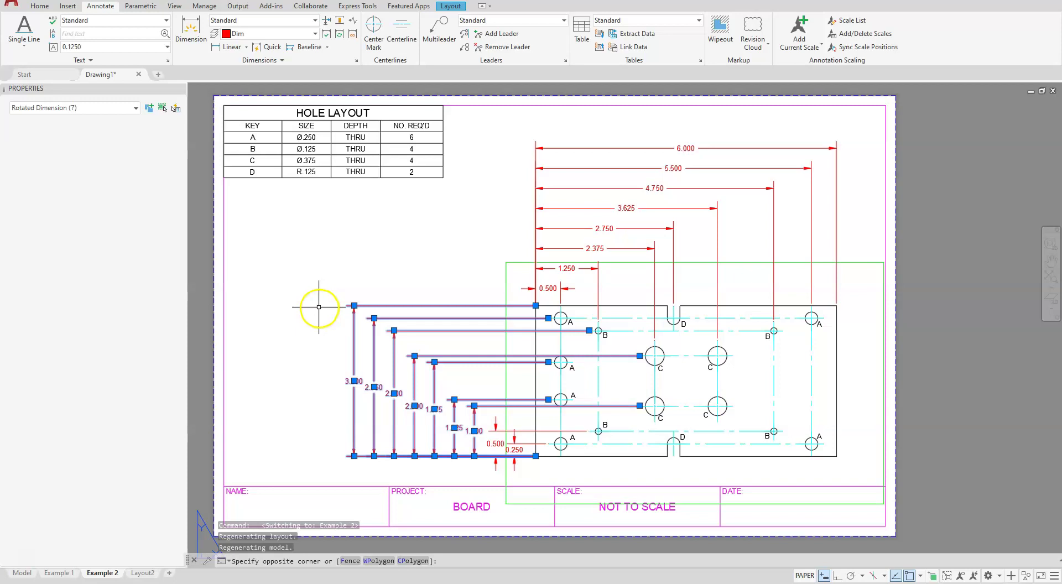
key(Delete)
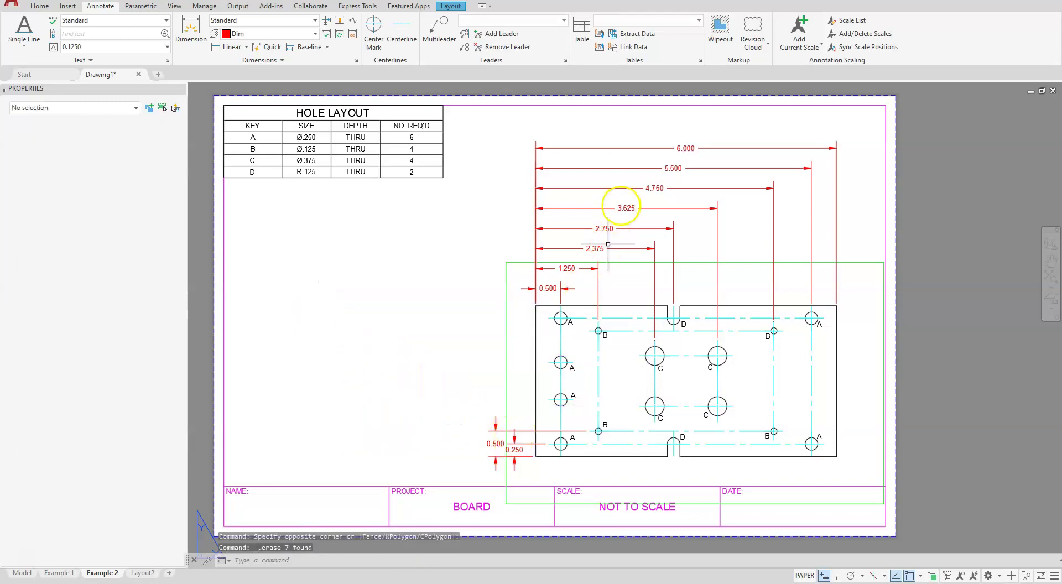
click(534, 469)
click(515, 400)
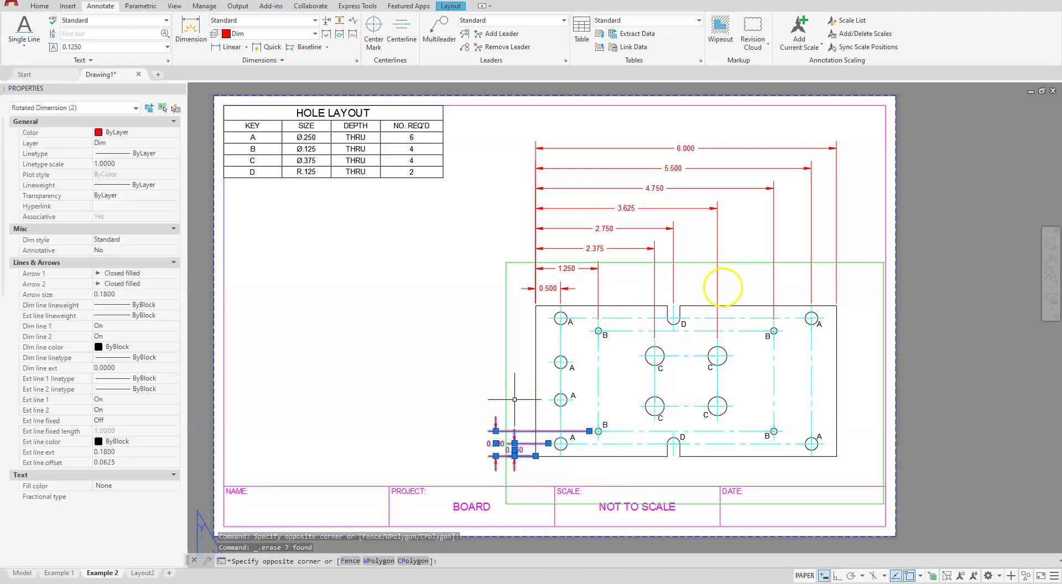
key(Delete)
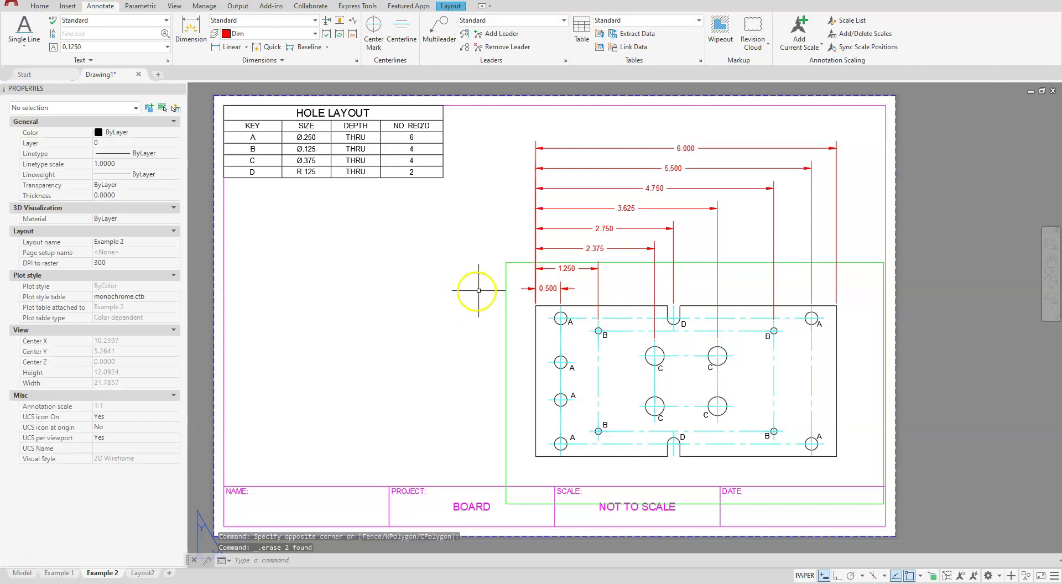
Step: Erase the eight horizontal dimensions and zoom back out to the full sheet
scroll(568, 299, up, 5)
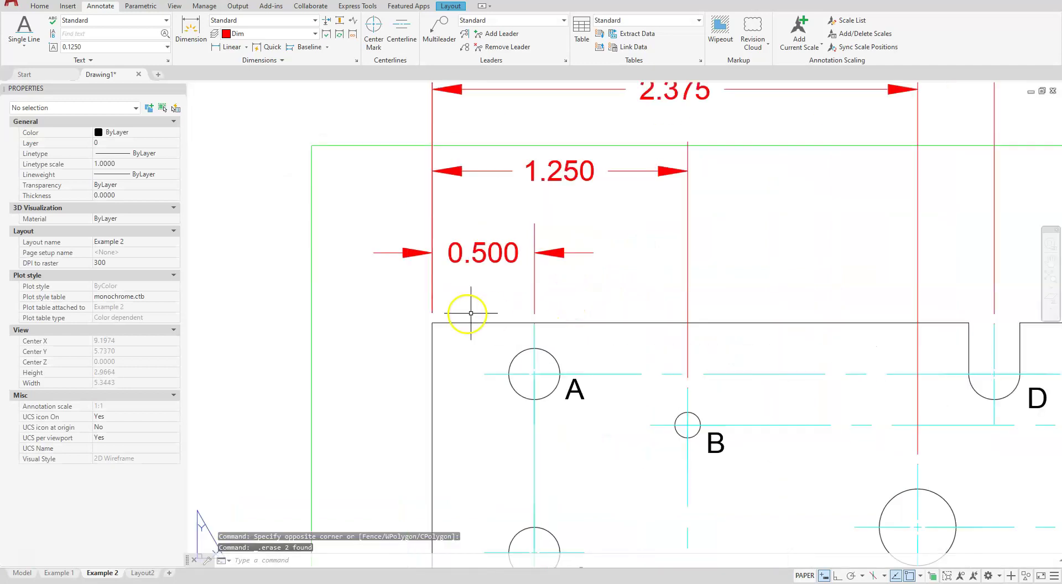
click(456, 286)
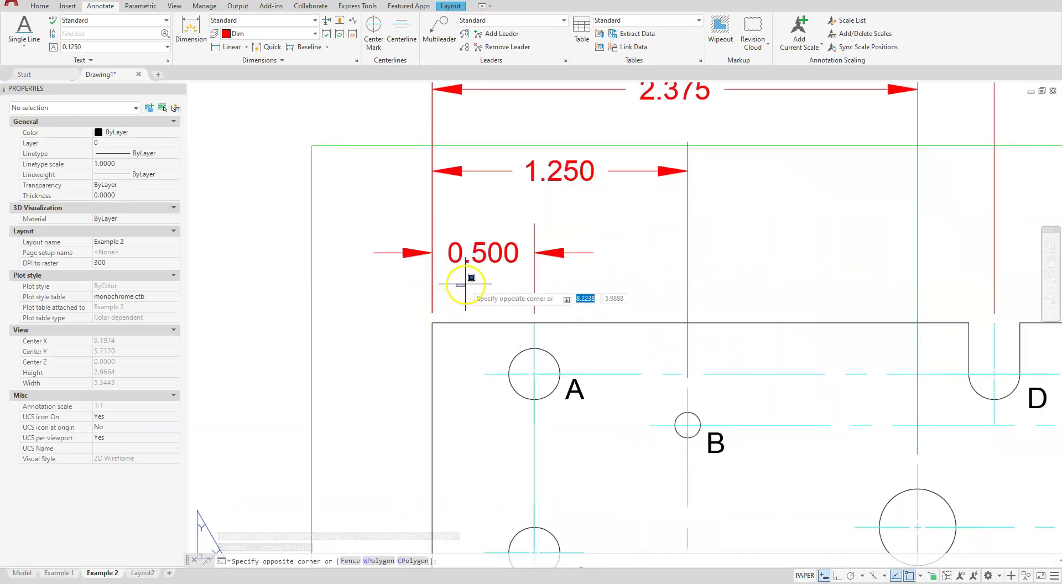
click(397, 303)
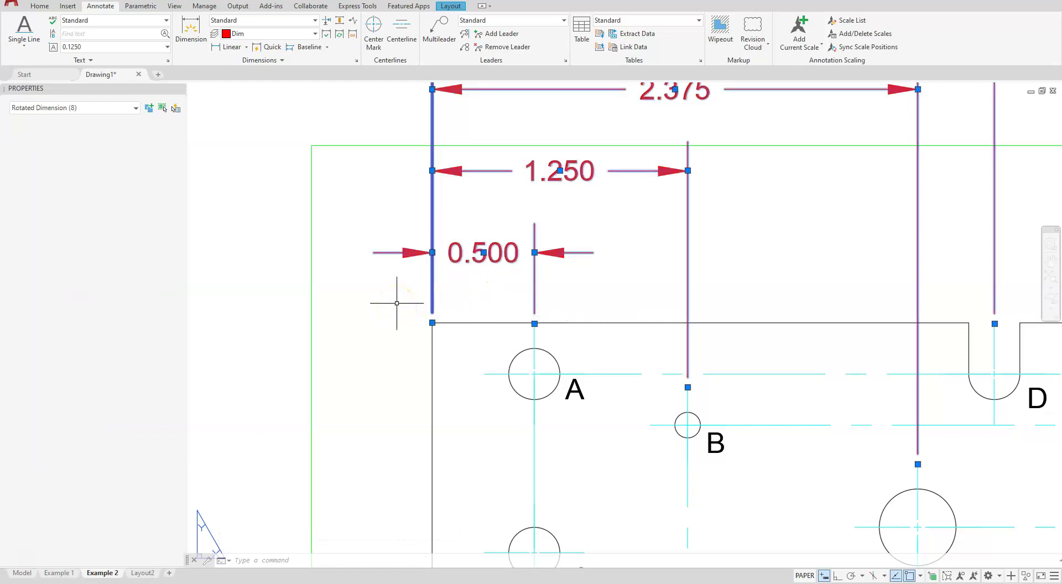
key(Delete)
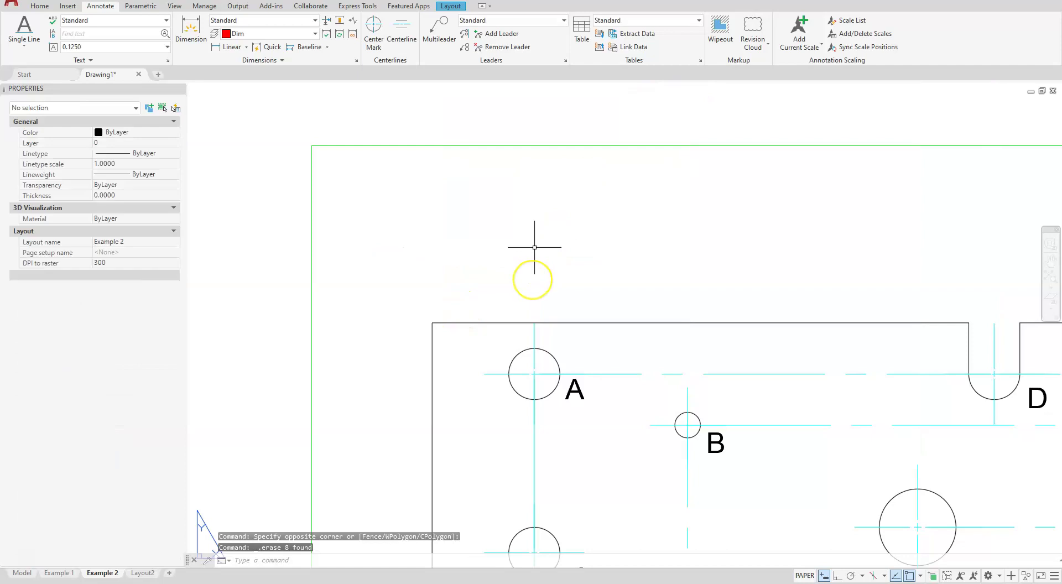
scroll(531, 279, down, 4)
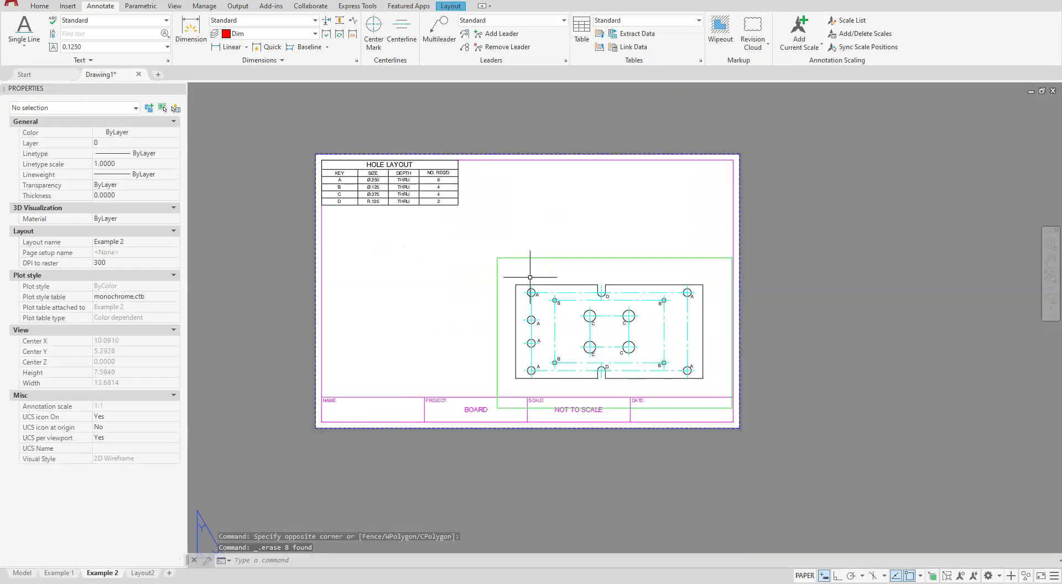
scroll(530, 277, up, 2)
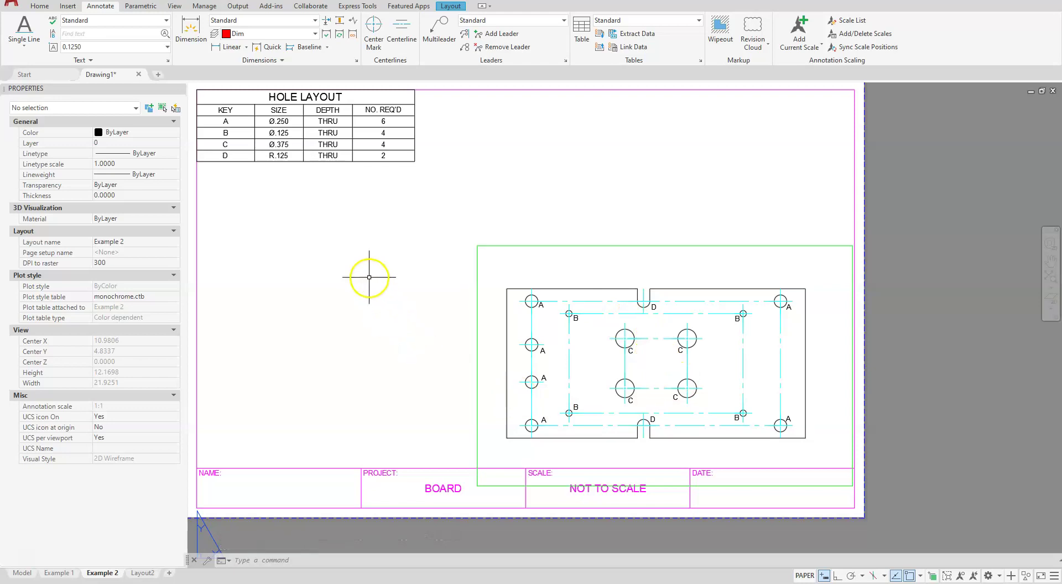
Step: Move the board's viewport from its centre point to the middle of the sheet below the hole table
click(464, 218)
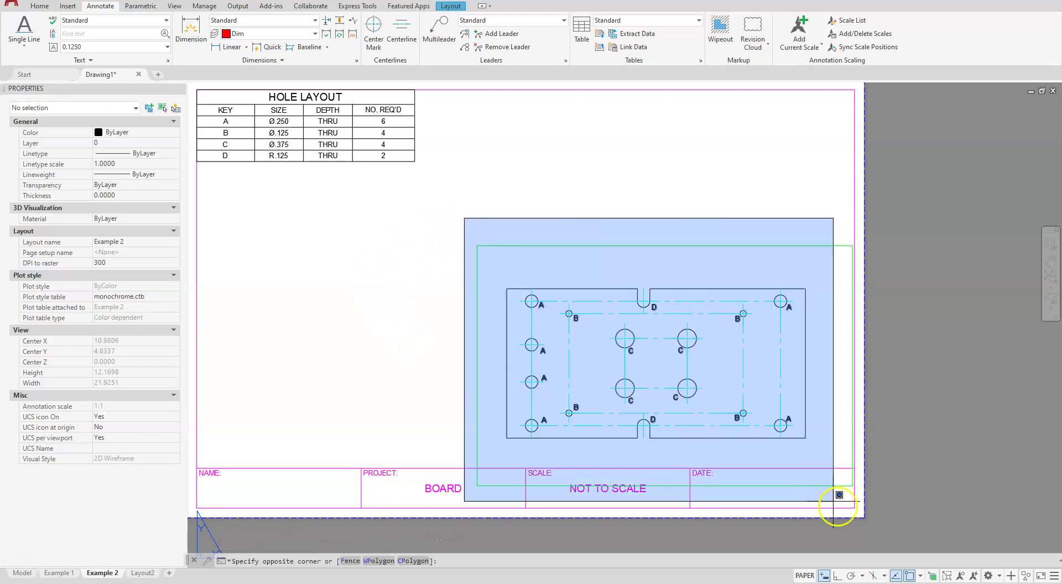
click(904, 535)
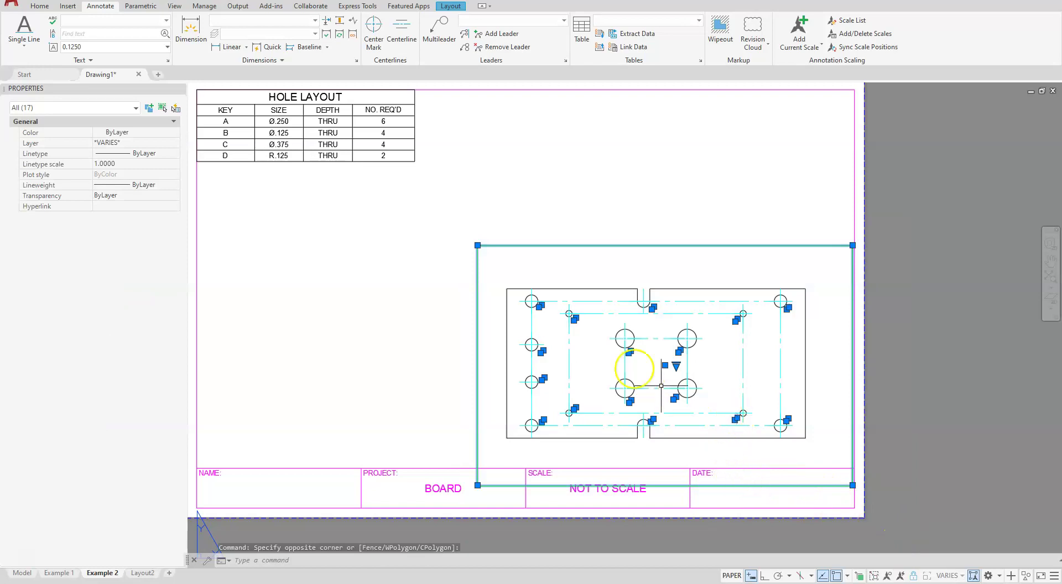
click(40, 7)
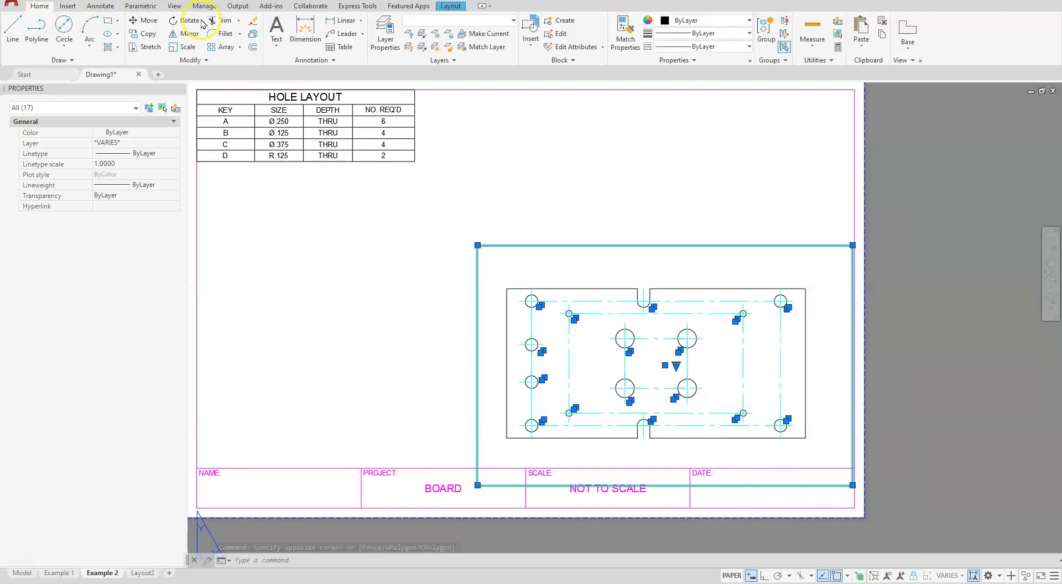
key(Escape)
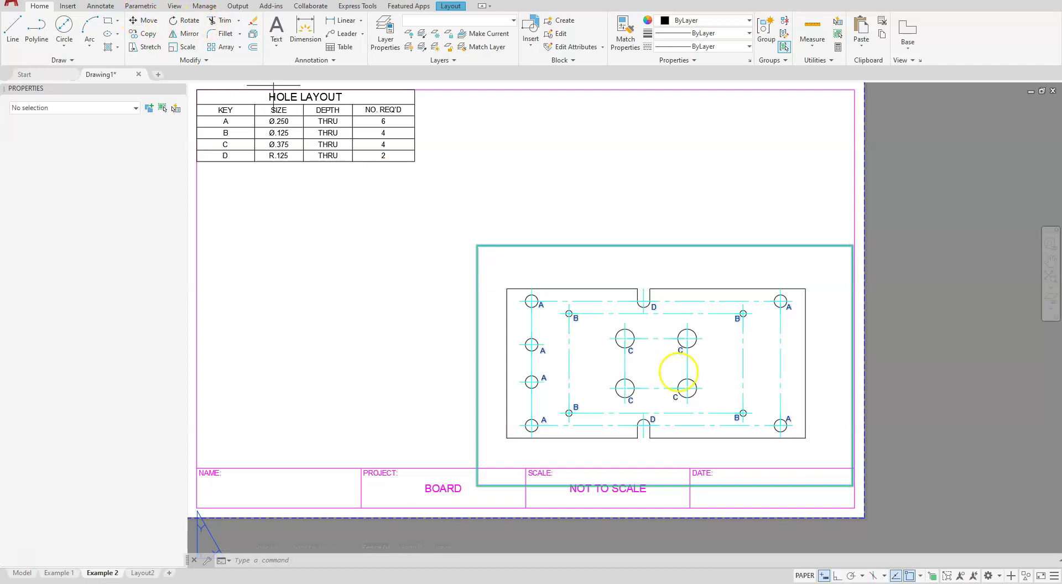
text(m)
key(Return)
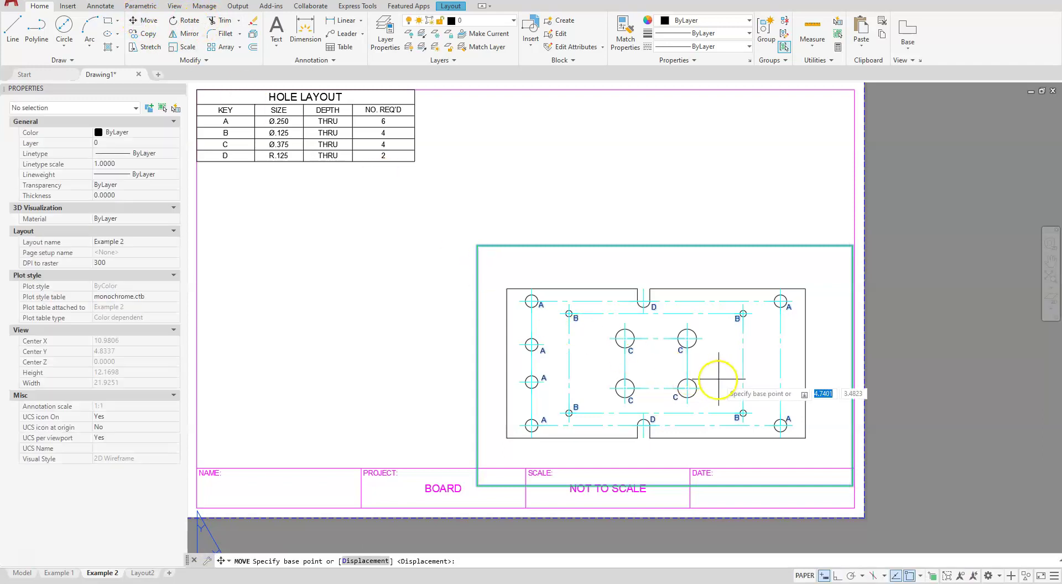
click(656, 363)
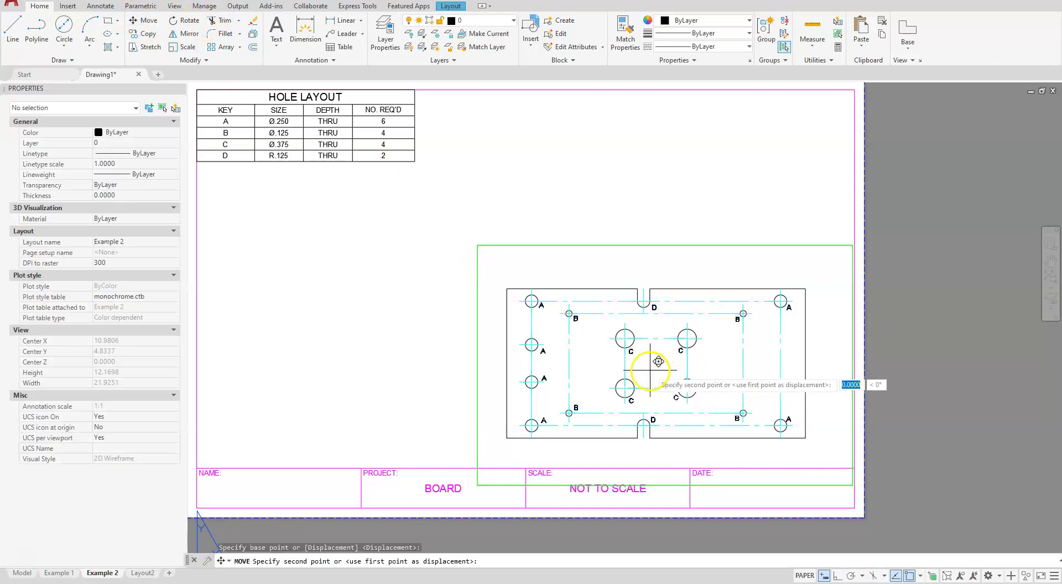
click(500, 335)
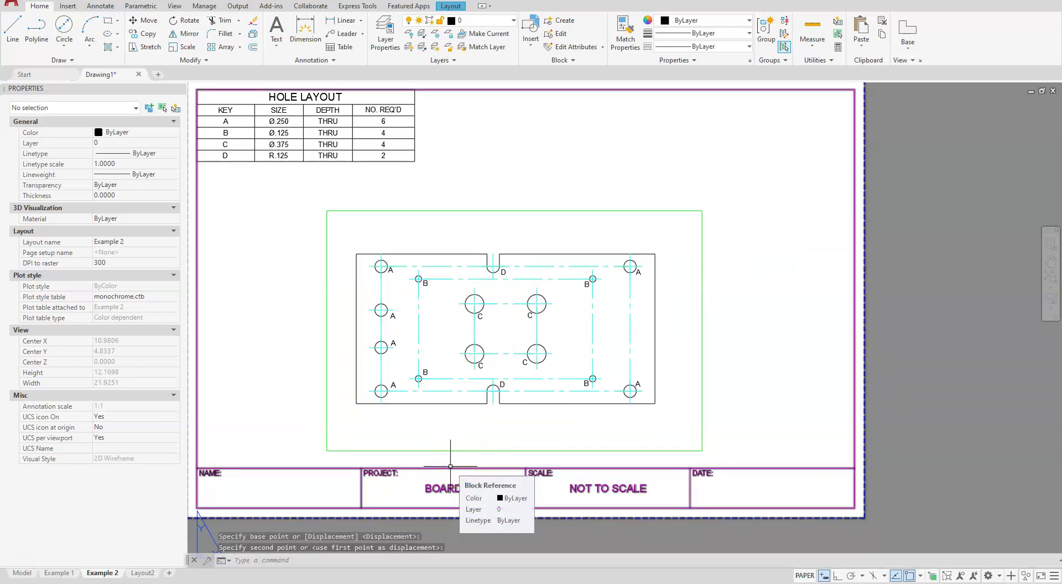
Step: Relocate the viewport's UCS origin to the board's lower-left corner, then return to paper space
middle_drag(481, 403, 614, 427)
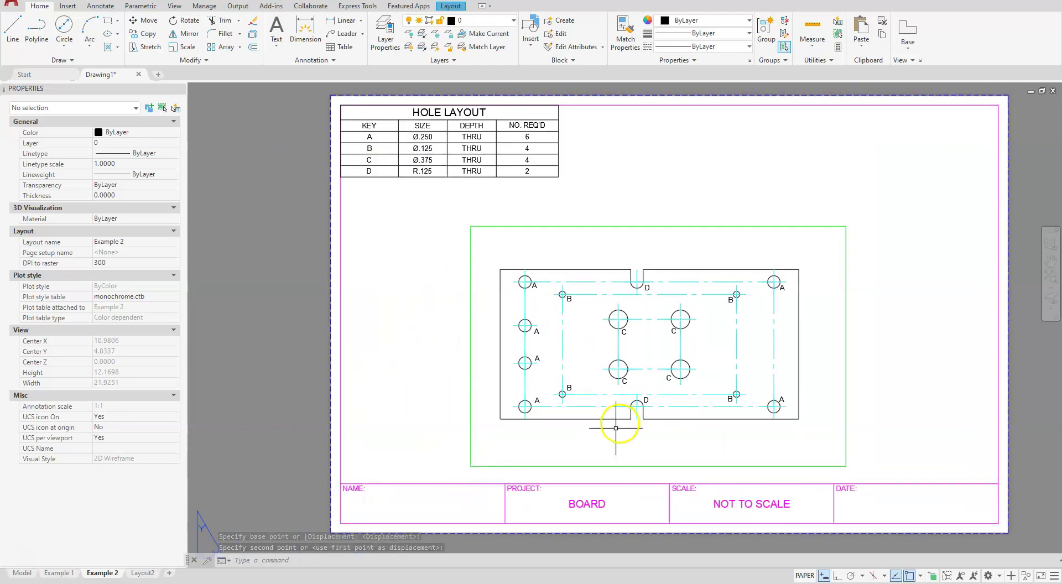
double_click(545, 445)
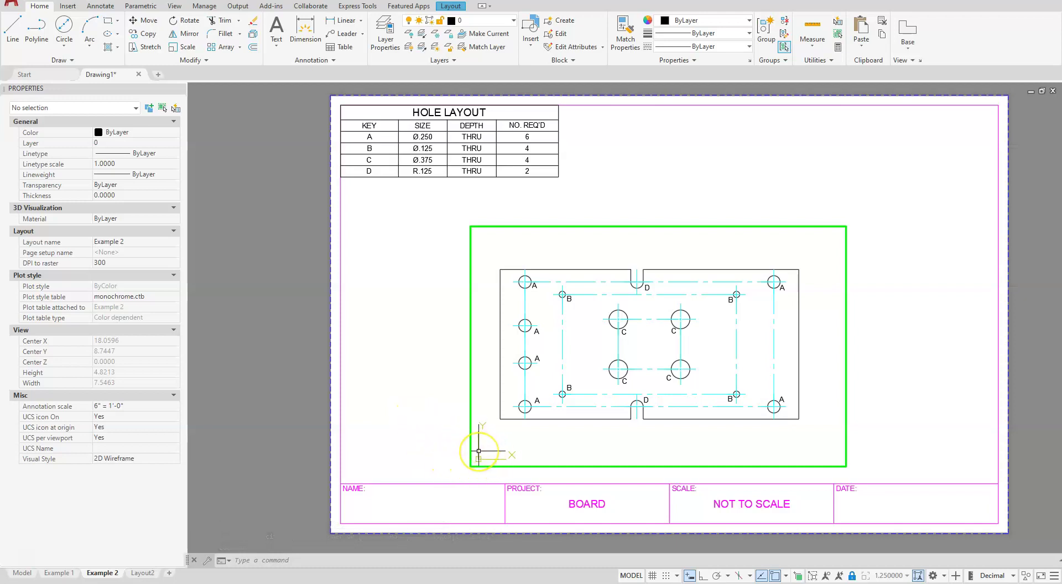
click(353, 493)
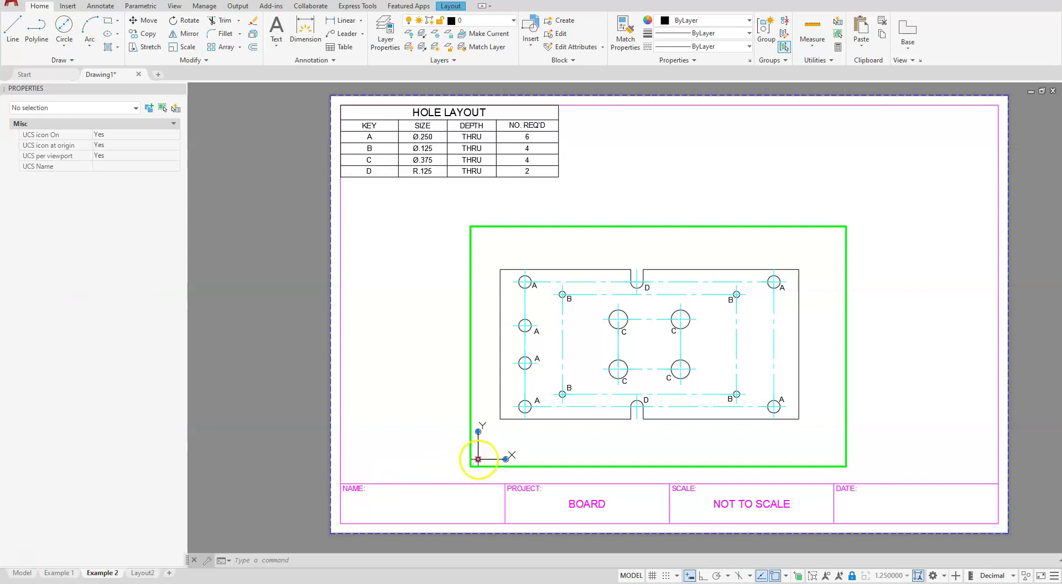
click(478, 459)
drag(477, 459, 500, 419)
click(500, 419)
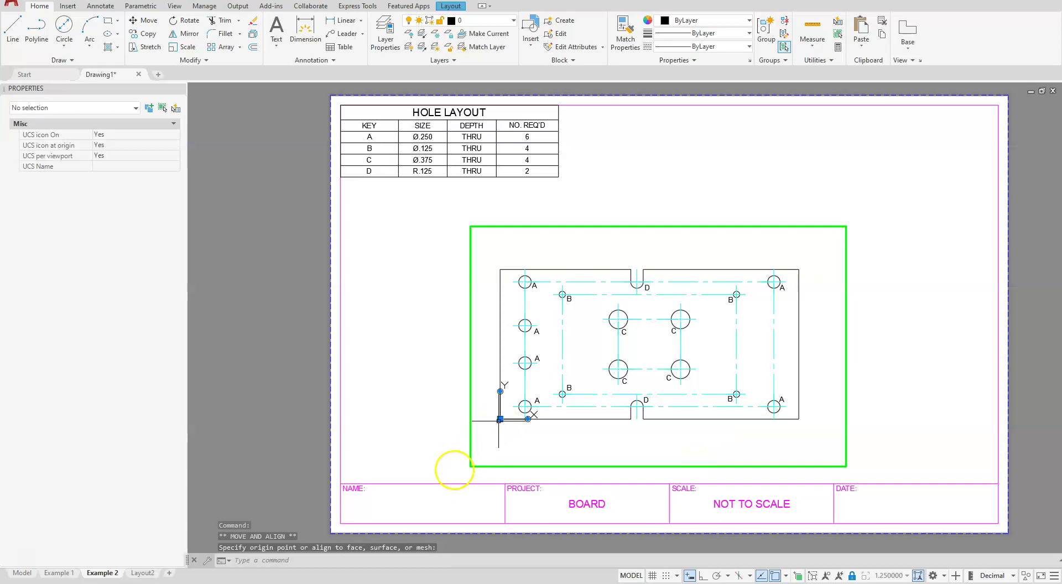
double_click(432, 427)
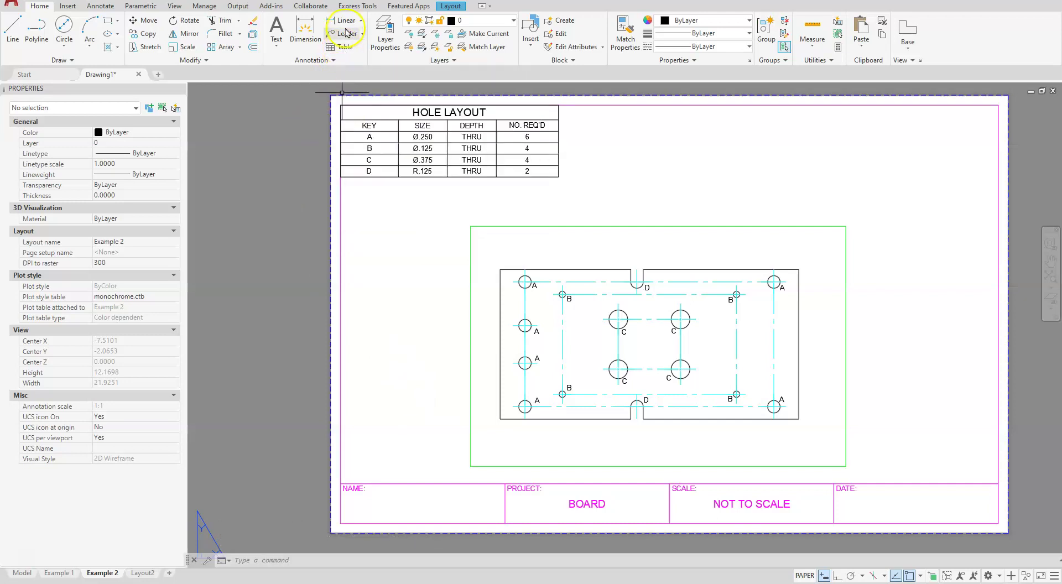
Step: Add a 0.000 ordinate dimension at the board's lower-left corner, with its text to the left
click(362, 22)
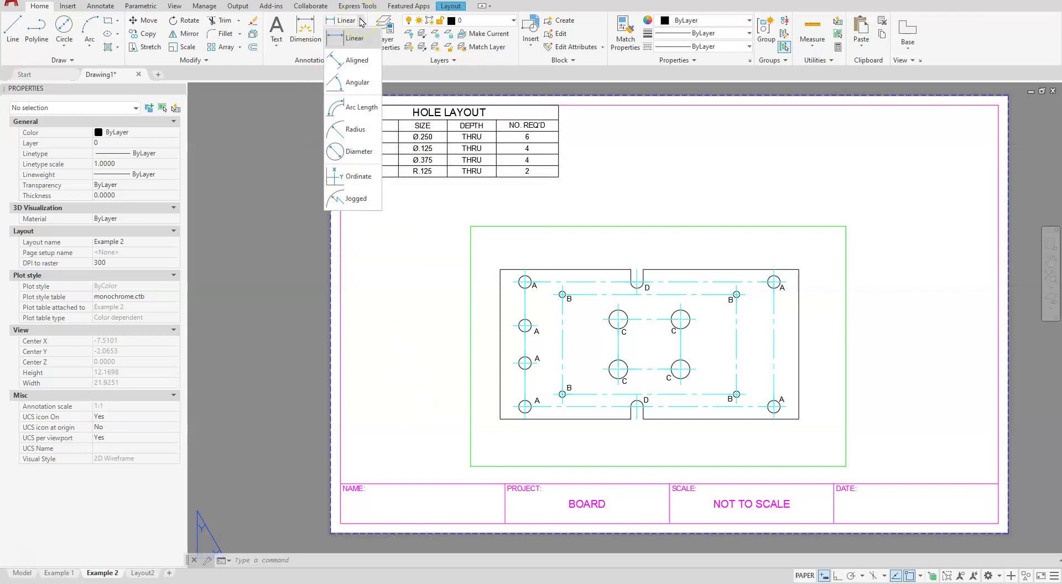
click(343, 179)
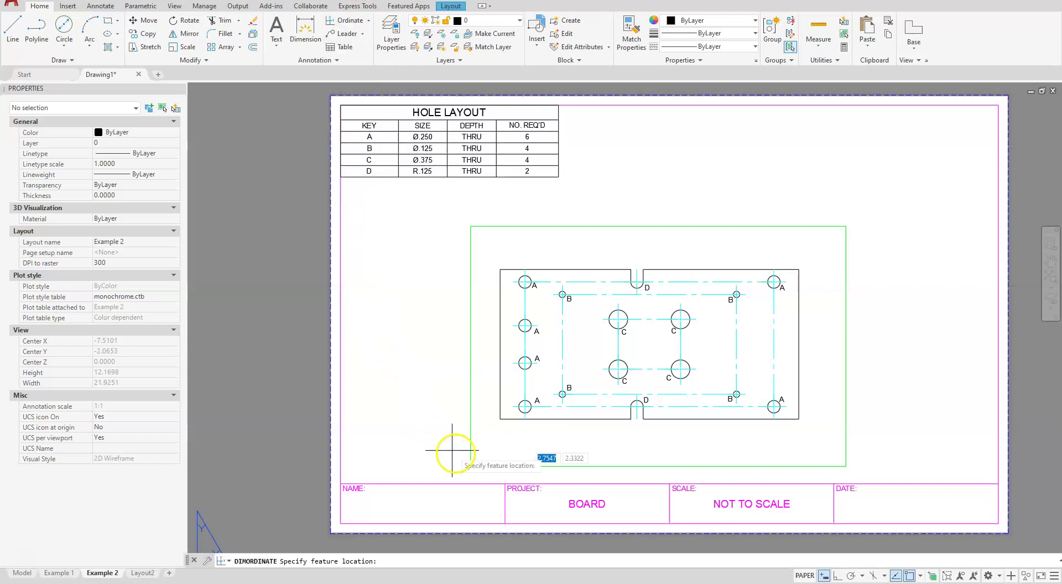
click(500, 419)
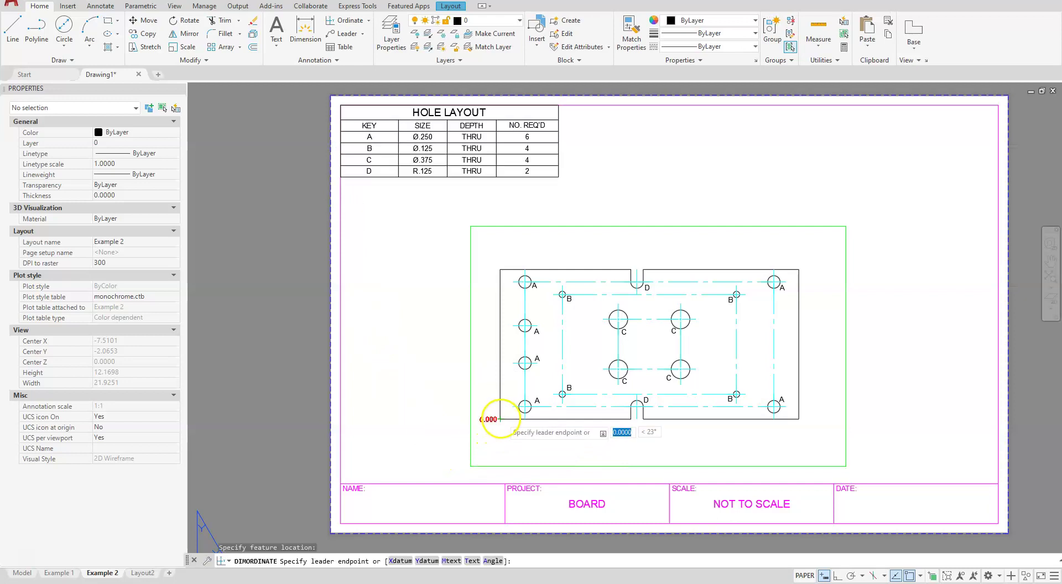
scroll(466, 394, up, 9)
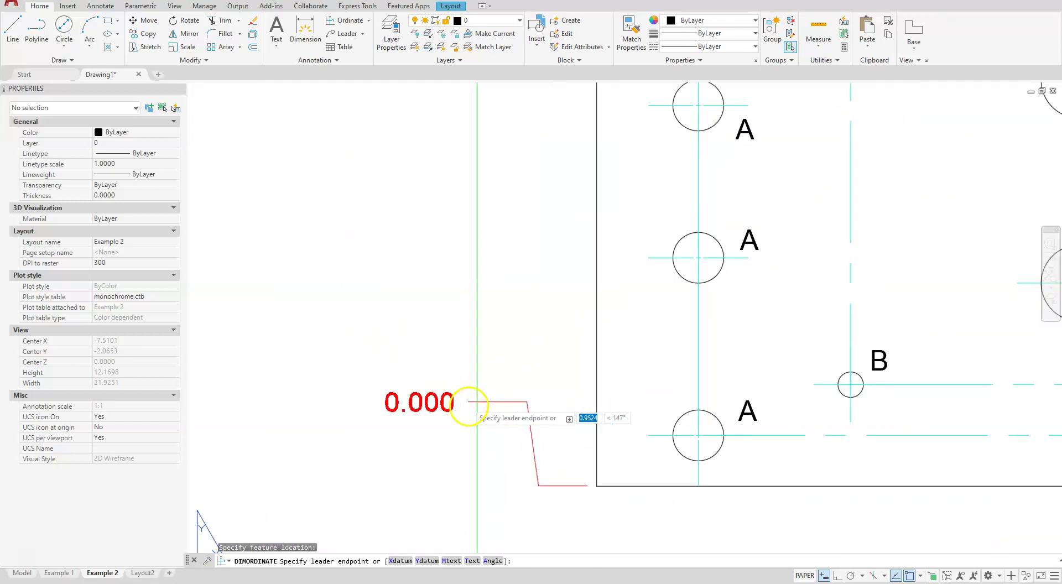
scroll(539, 495, down, 3)
middle_drag(520, 465, 456, 349)
click(839, 577)
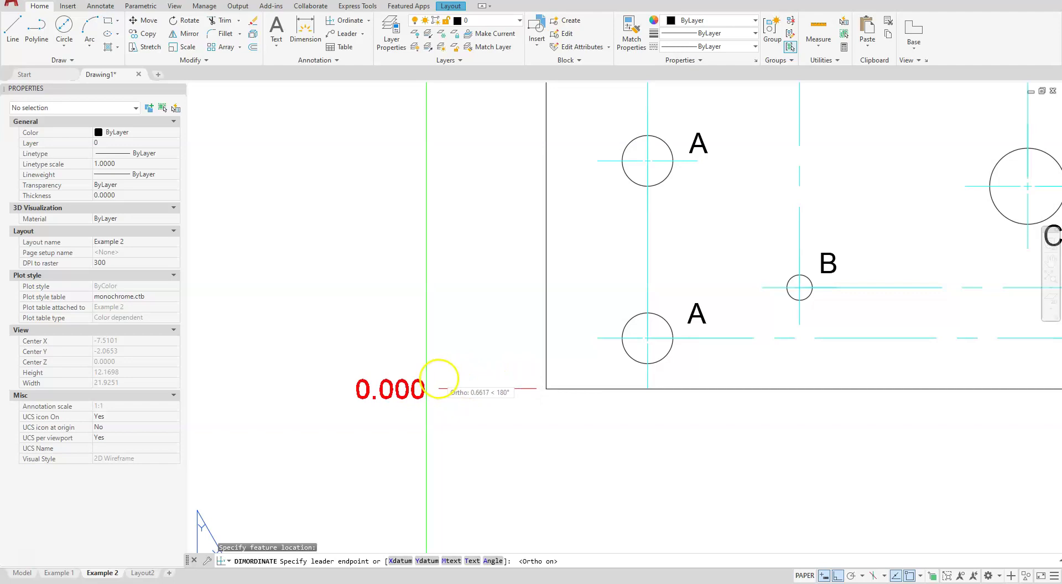
click(440, 388)
scroll(532, 440, down, 2)
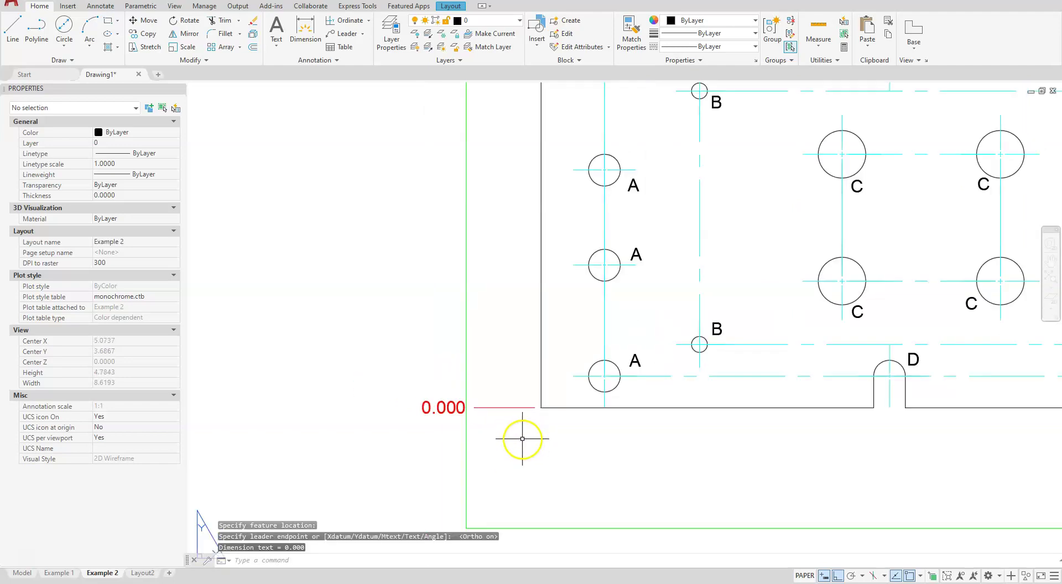
Step: Continue ordinate dimensions up the left side at 0.250, 0.500, 1.125 and 1.875
click(101, 6)
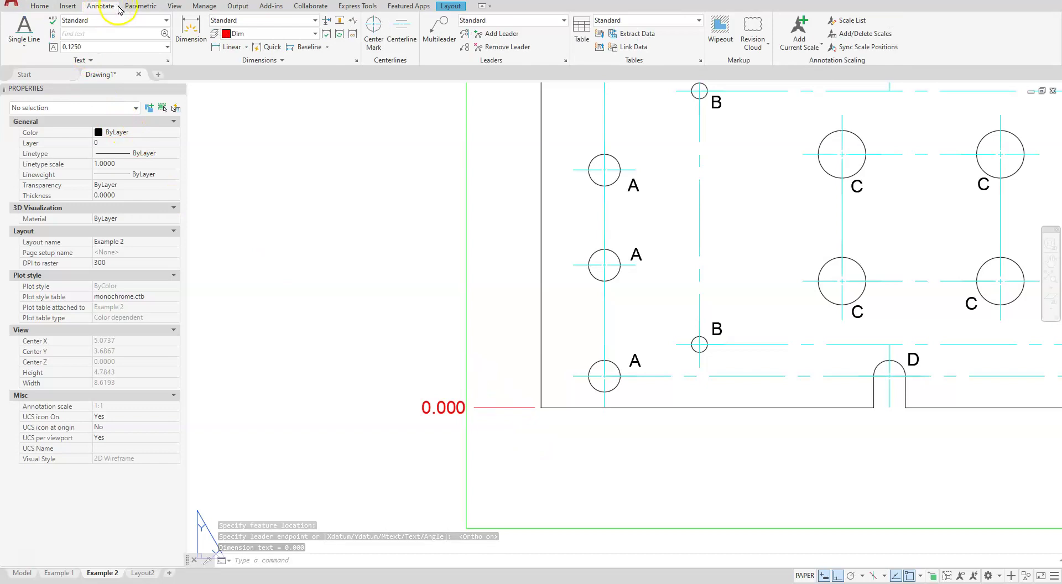
click(326, 48)
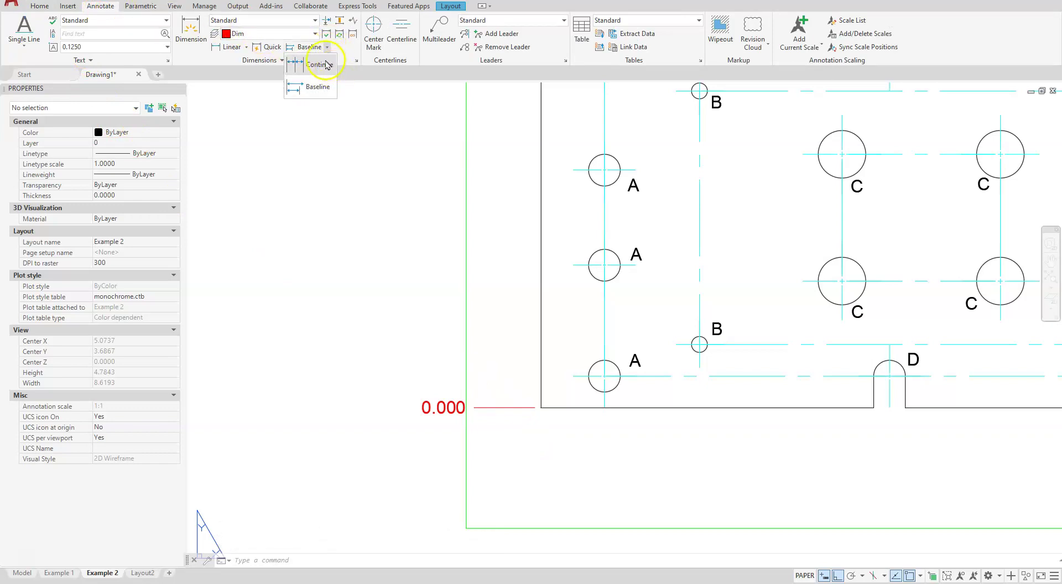
click(320, 65)
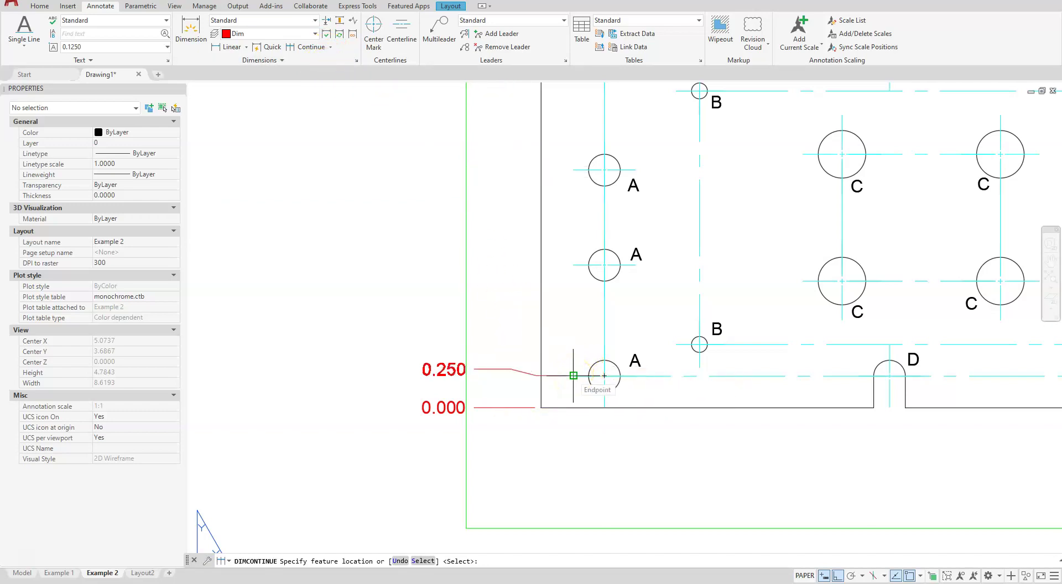
click(573, 376)
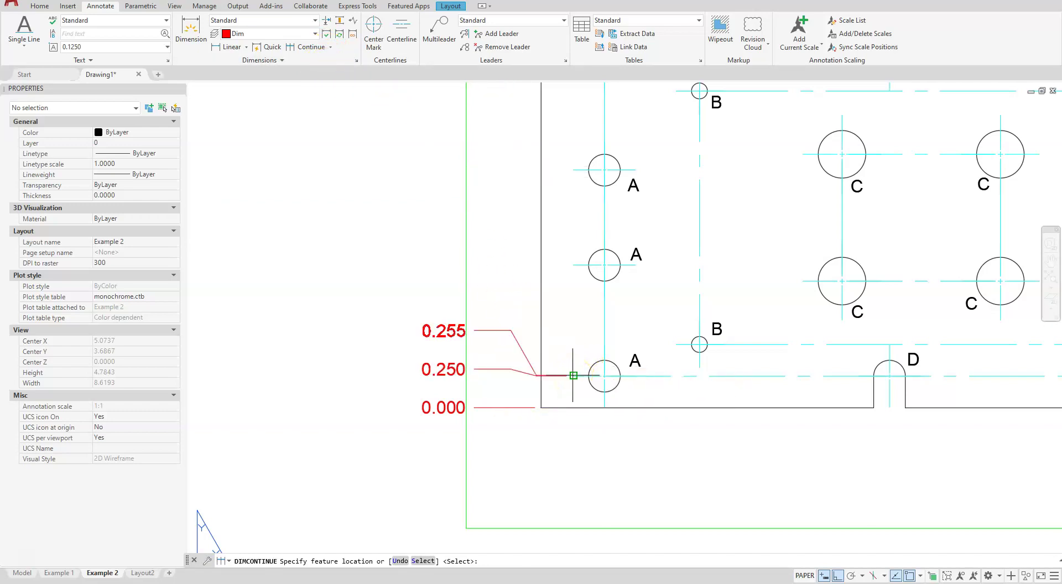
click(676, 344)
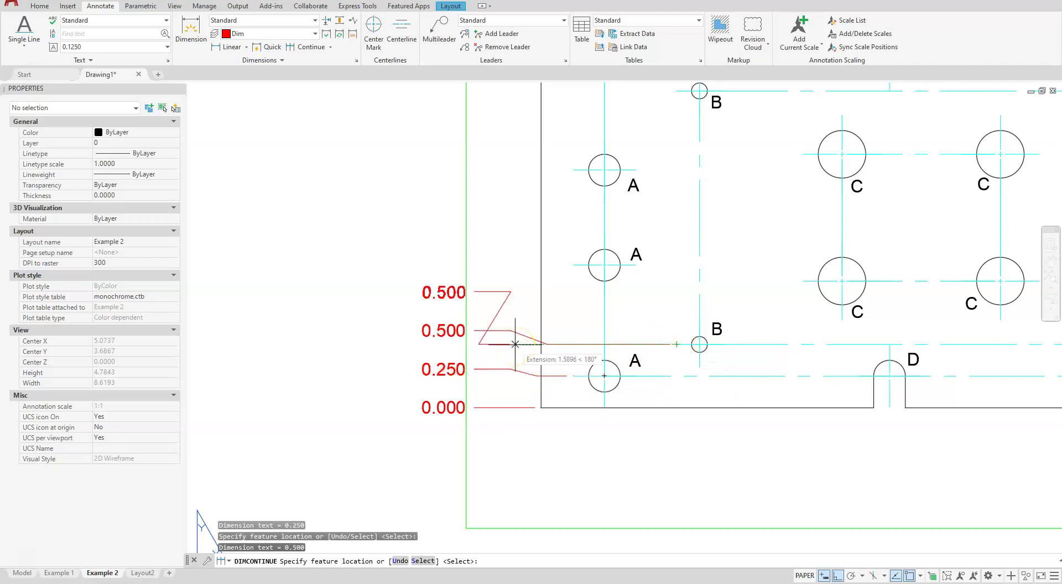
click(573, 263)
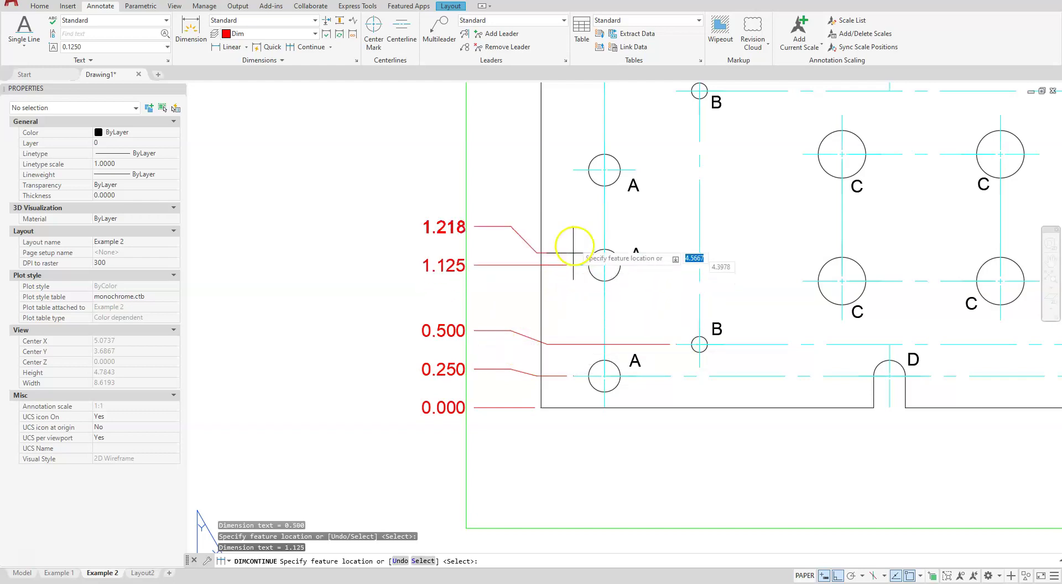
click(573, 169)
Step: Add the remaining left-side ordinates at 2.500, 2.750 and the top edge at 3.000
mouse_move(569, 171)
middle_down()
mouse_move(593, 225)
mouse_move(585, 348)
middle_up()
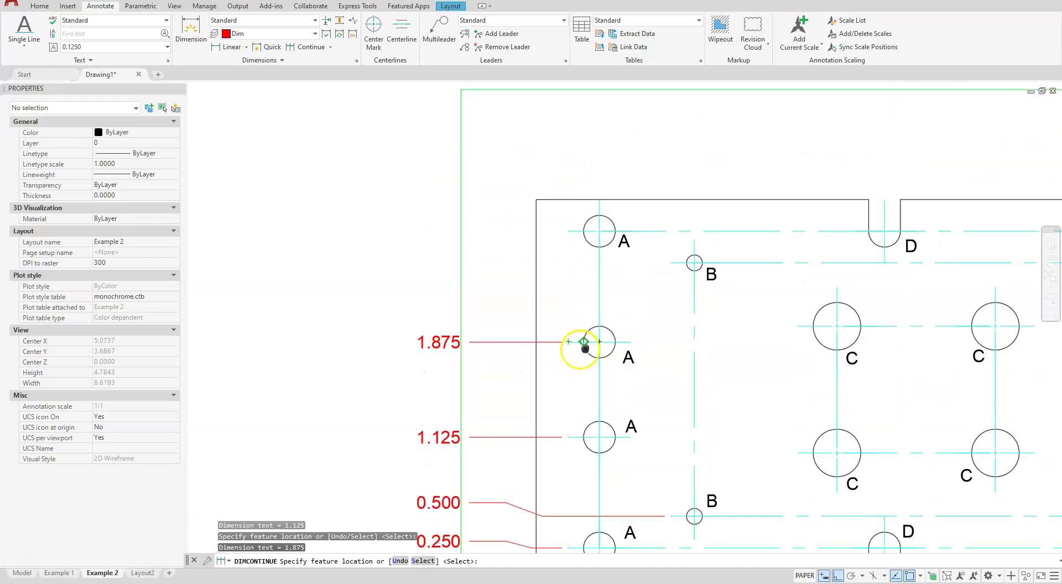
click(671, 262)
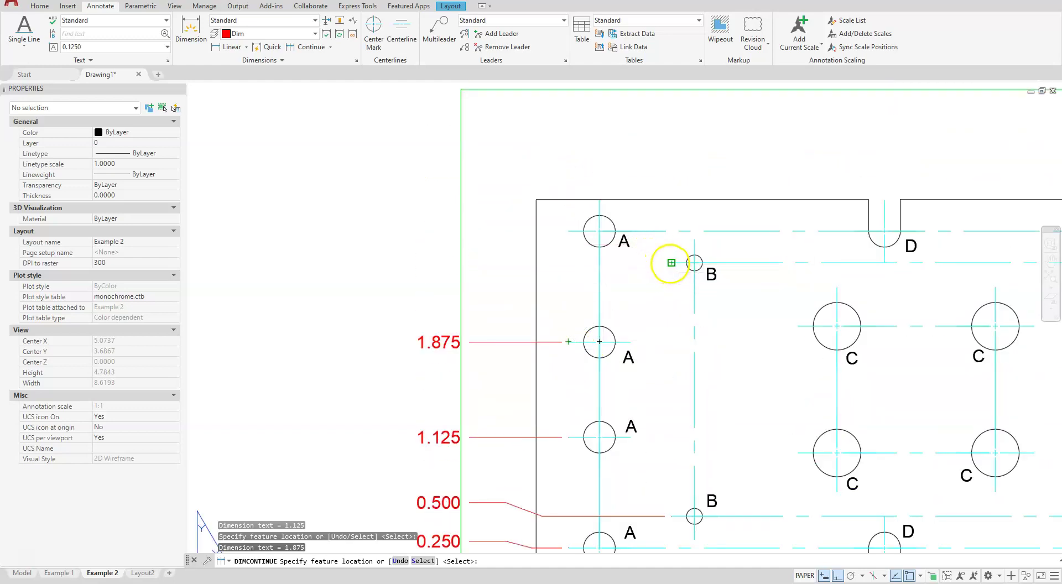
click(568, 230)
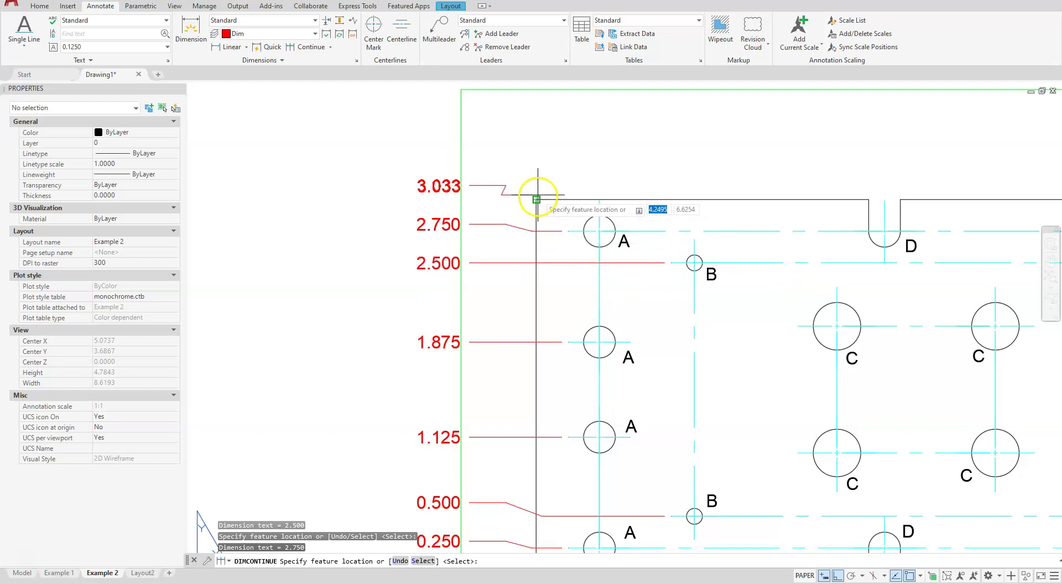
click(536, 199)
scroll(517, 207, down, 4)
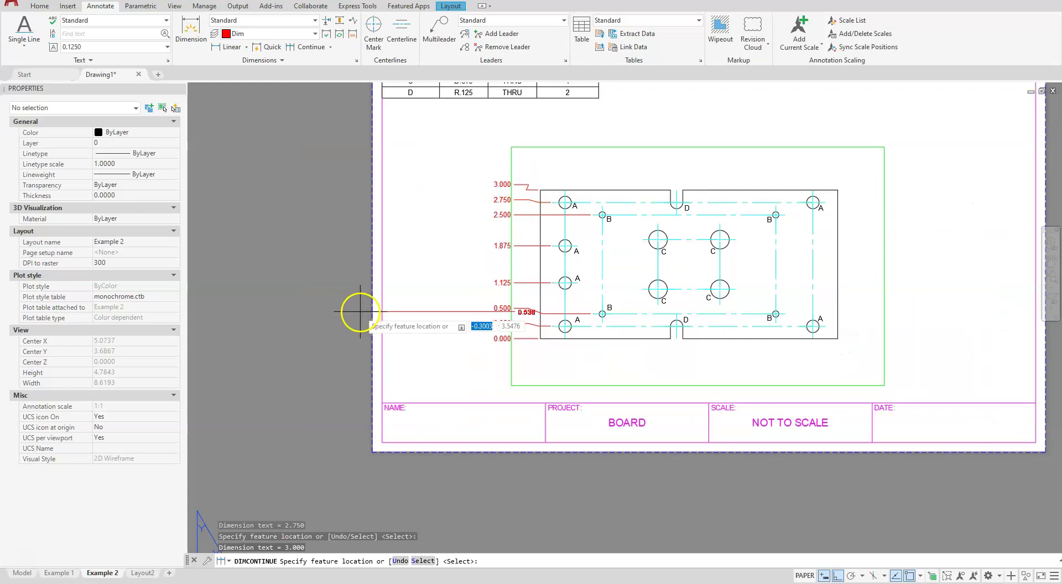
key(Escape)
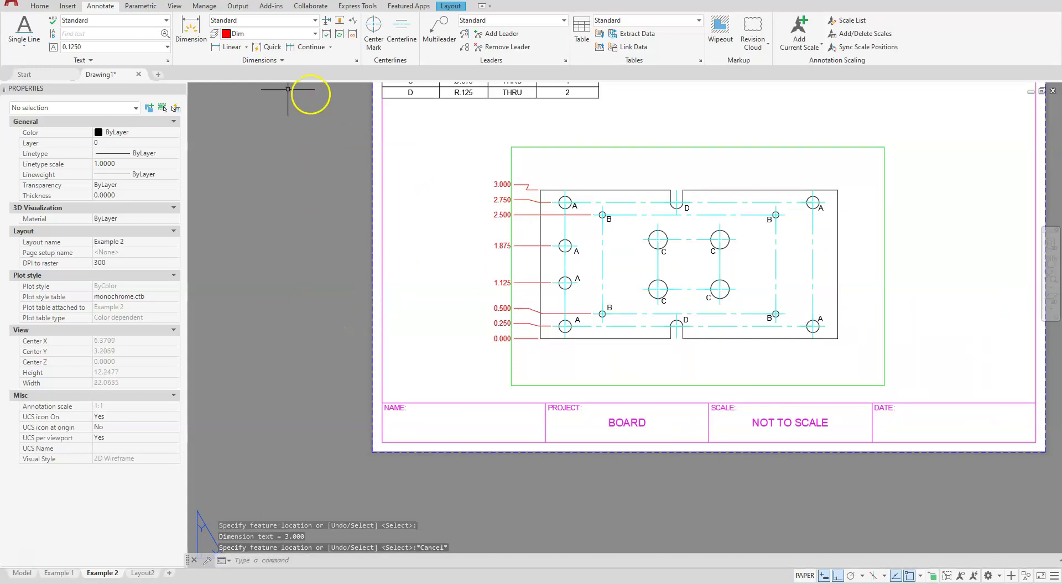
click(246, 47)
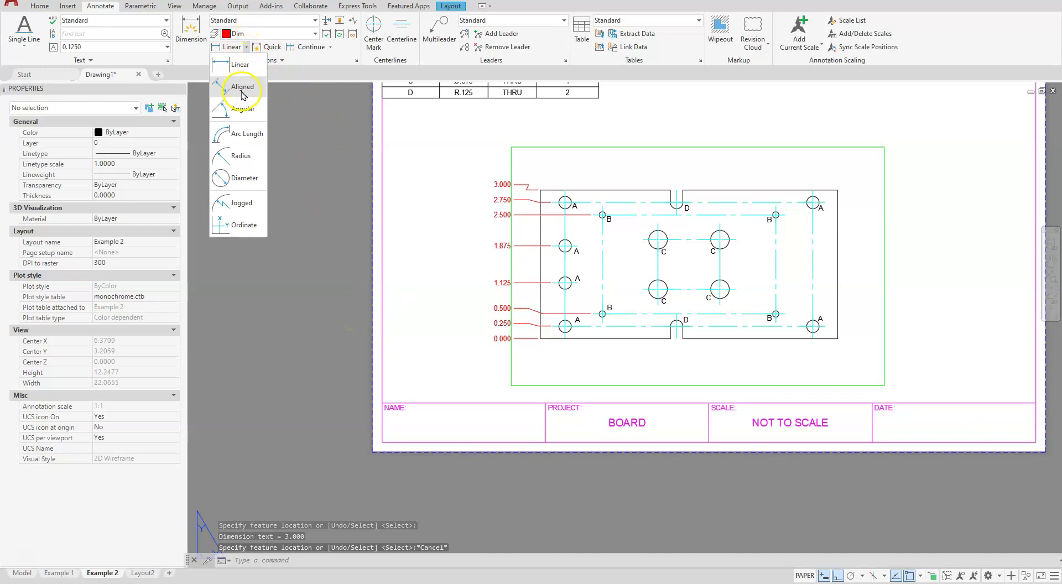
click(243, 228)
scroll(505, 346, down, 2)
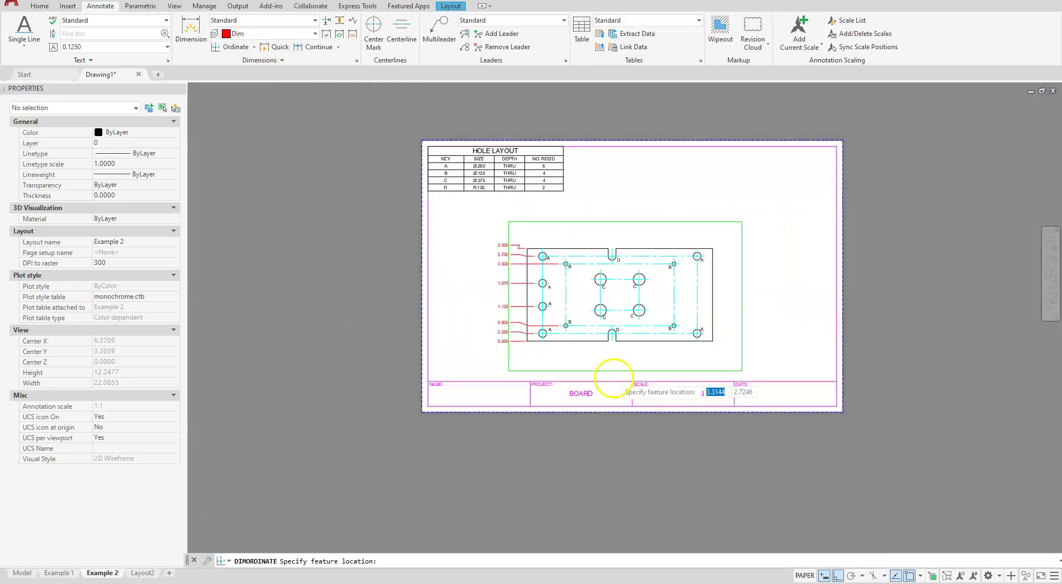
scroll(612, 374, up, 2)
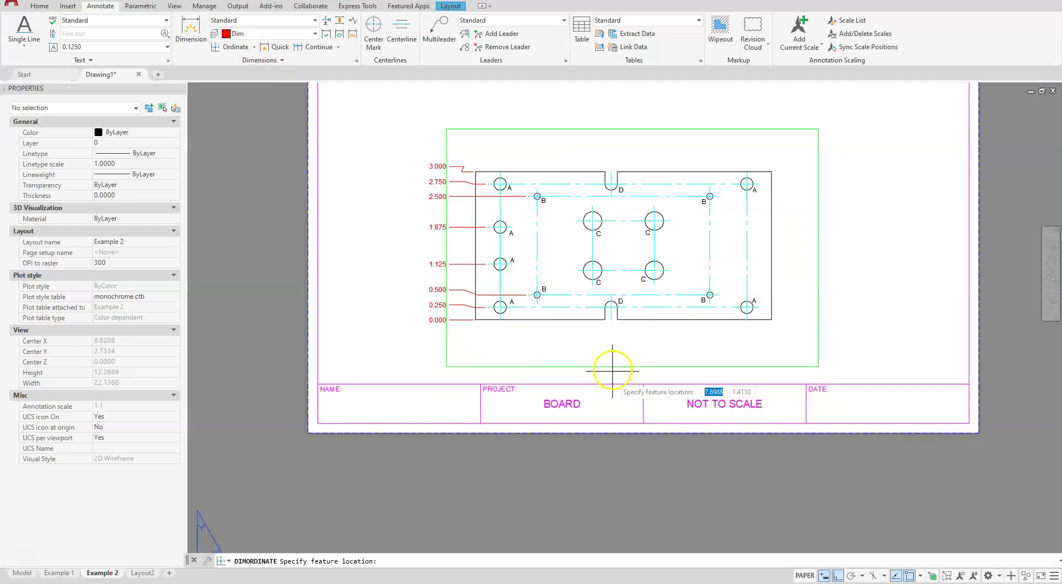
click(475, 320)
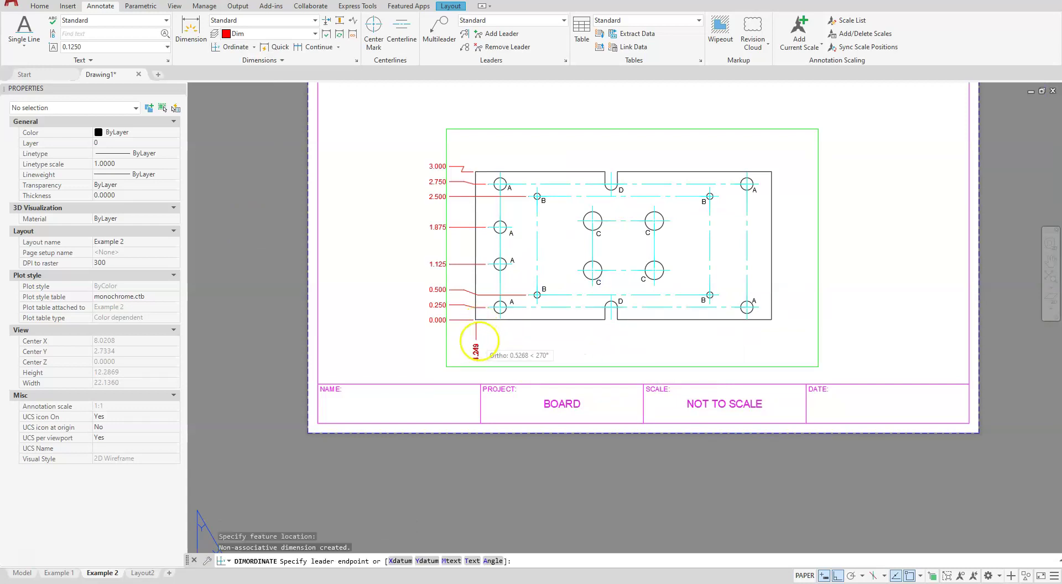
scroll(481, 338, up, 3)
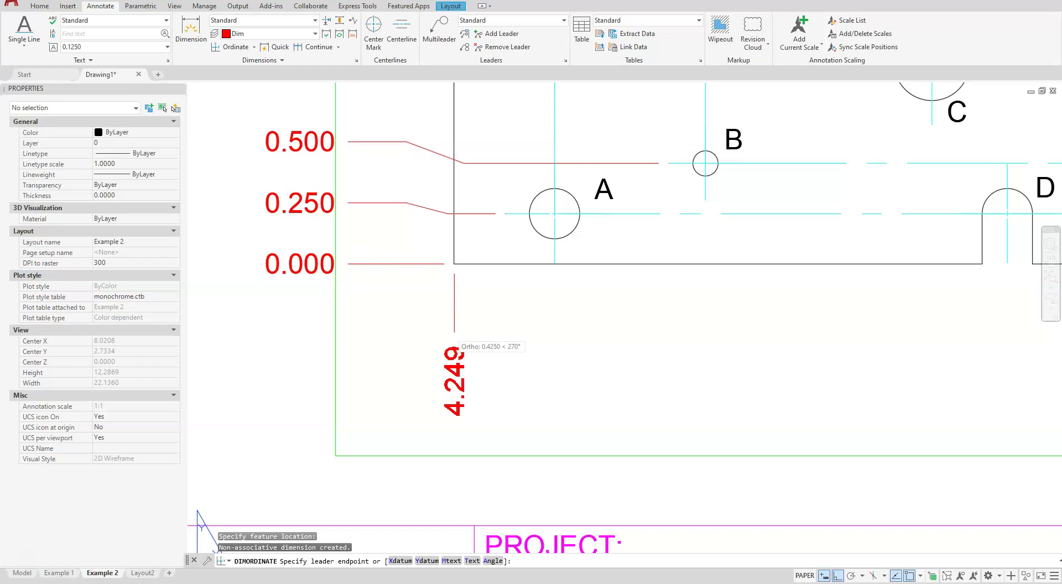
Step: With Ortho off and an Endpoint snap, place a 0.000 ordinate below the board's lower-left corner
click(137, 148)
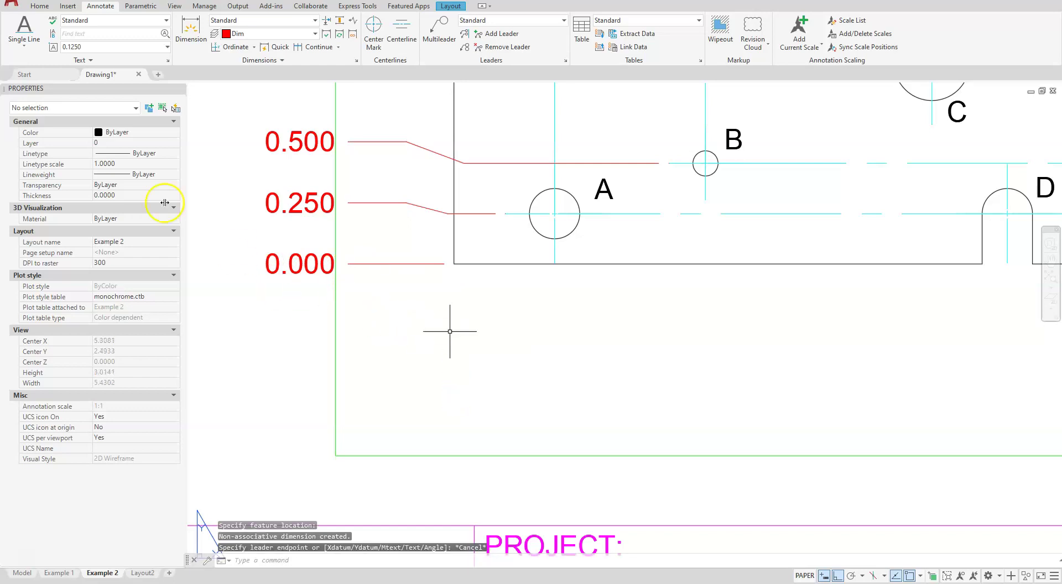
click(232, 47)
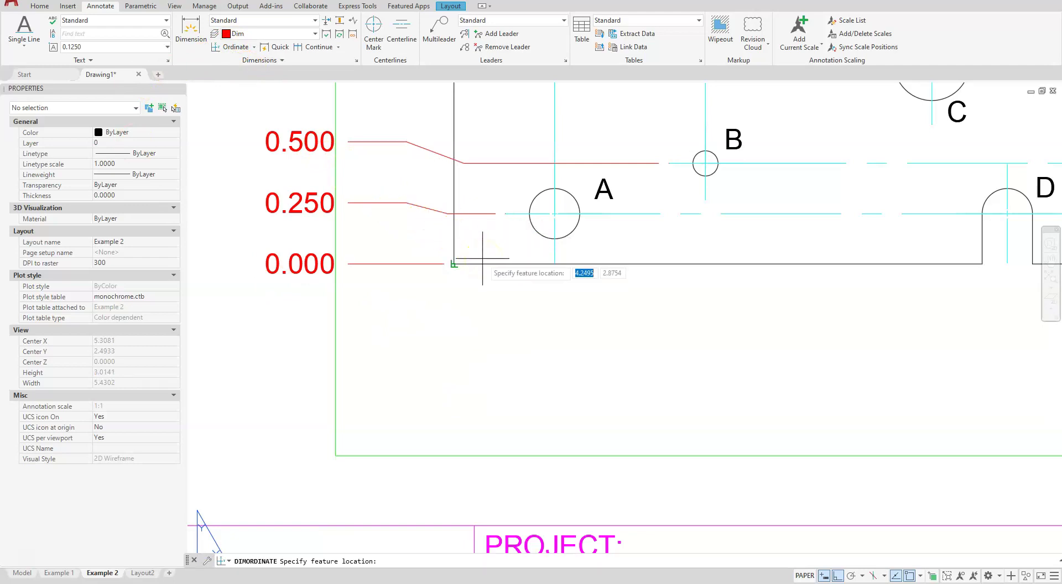
key(F8)
shift+right_click(515, 303)
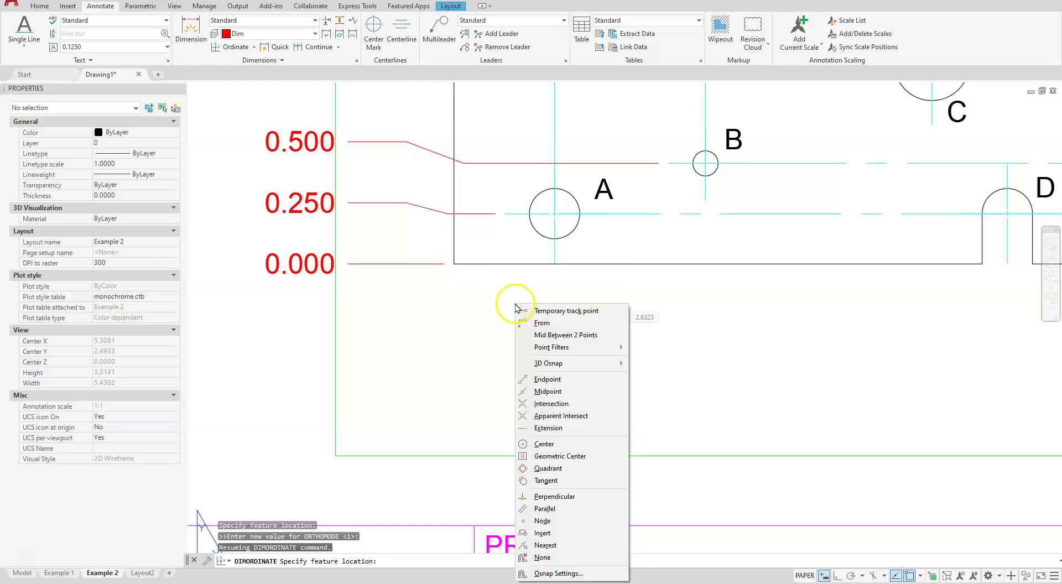
click(561, 380)
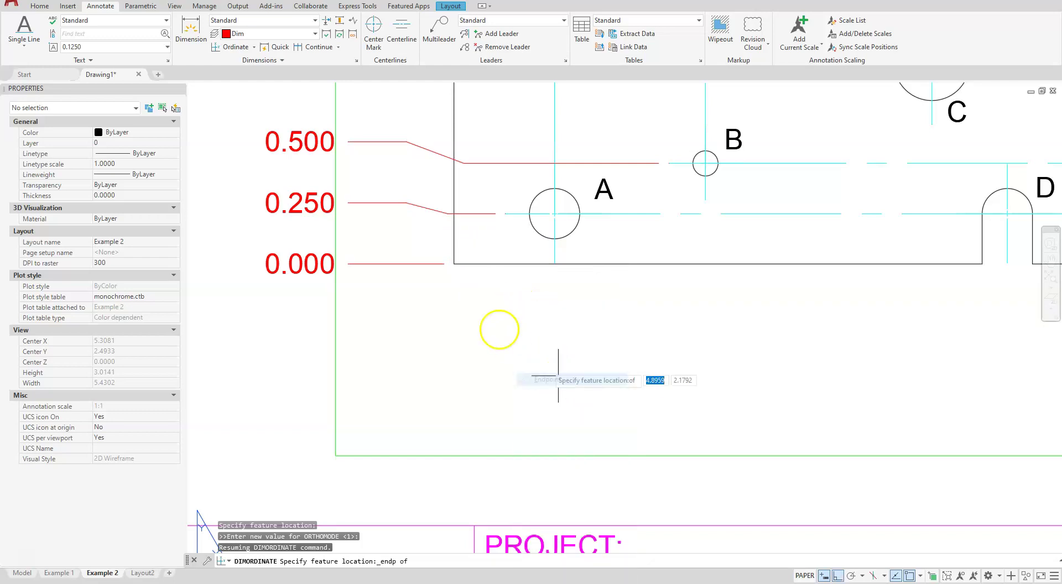
click(483, 266)
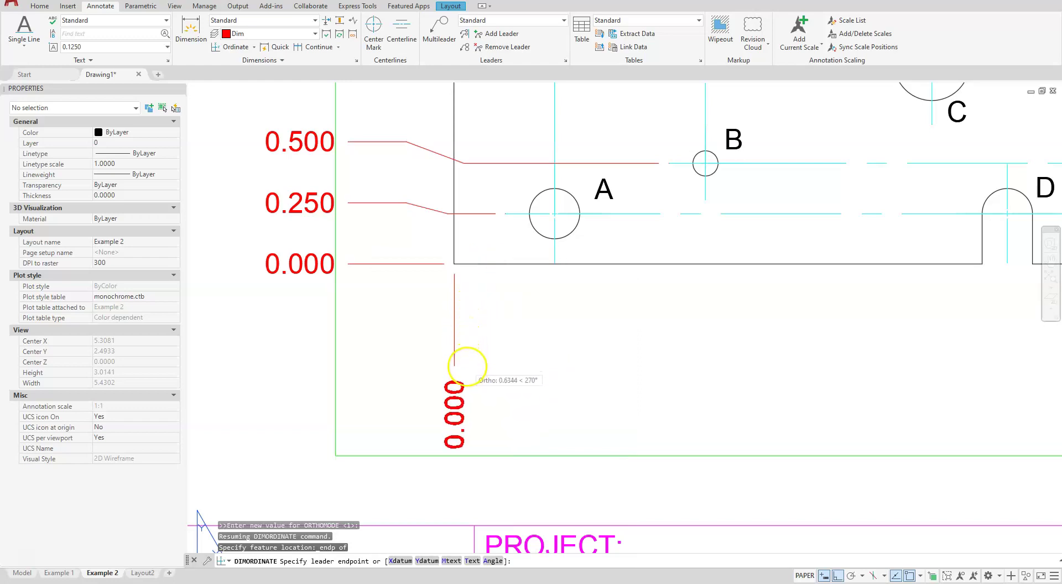
click(468, 365)
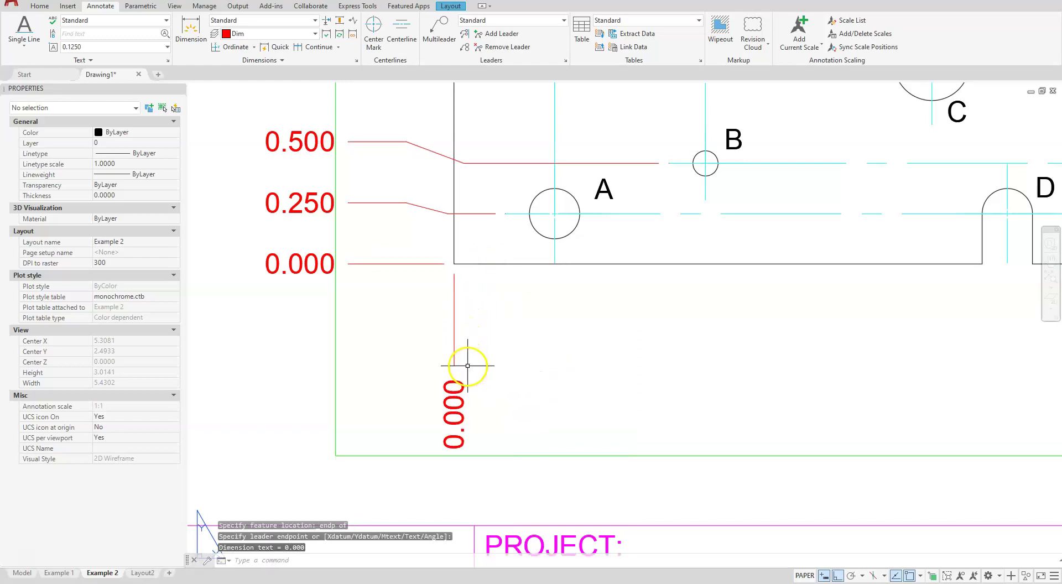
Step: Continue bottom-edge ordinates at 0.500, 1.250 and 2.375 for the A, B and first C holes
click(309, 48)
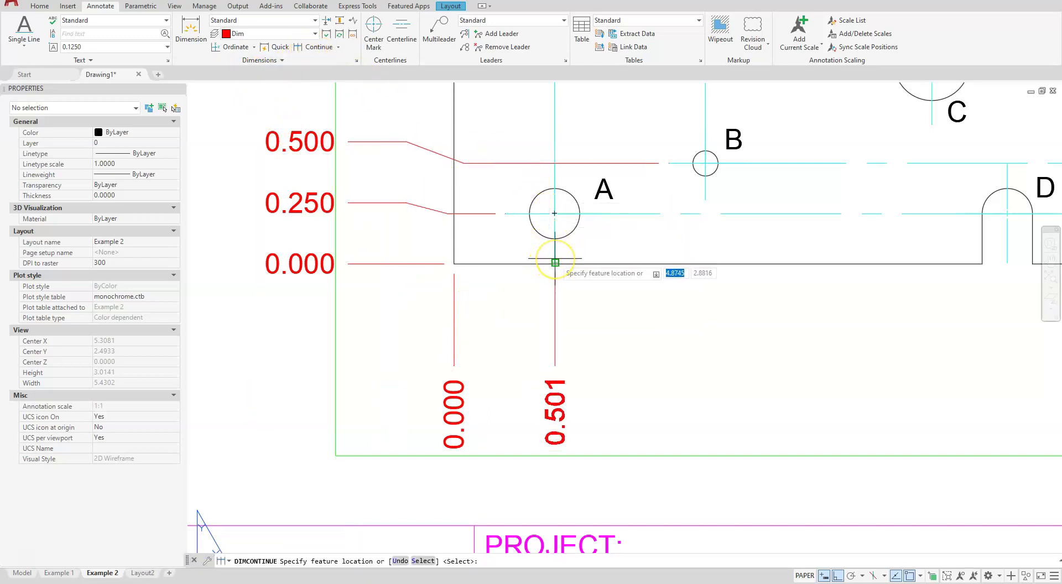
click(555, 262)
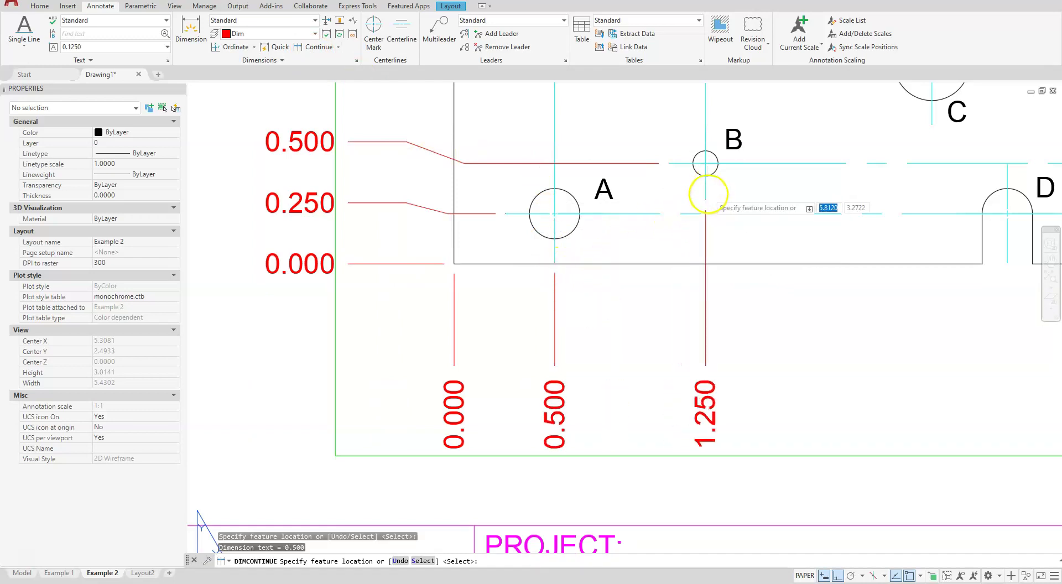
click(705, 164)
mouse_move(768, 247)
middle_down()
mouse_move(675, 265)
mouse_move(408, 268)
middle_up()
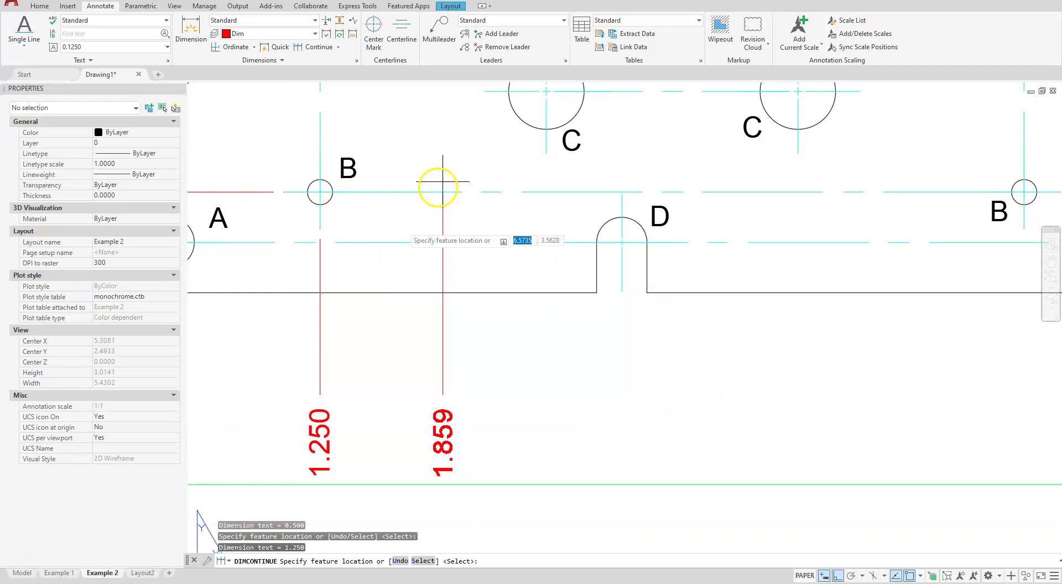
click(547, 153)
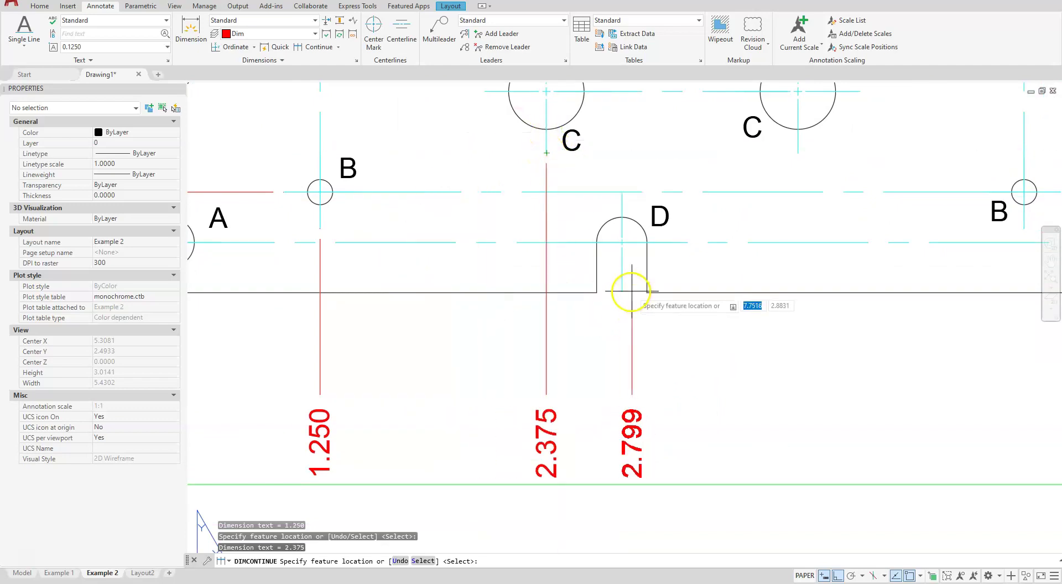
Step: Add the remaining bottom ordinates at 3.625, 4.750, 5.500 and the right corner at 6.000
middle_drag(824, 296, 649, 351)
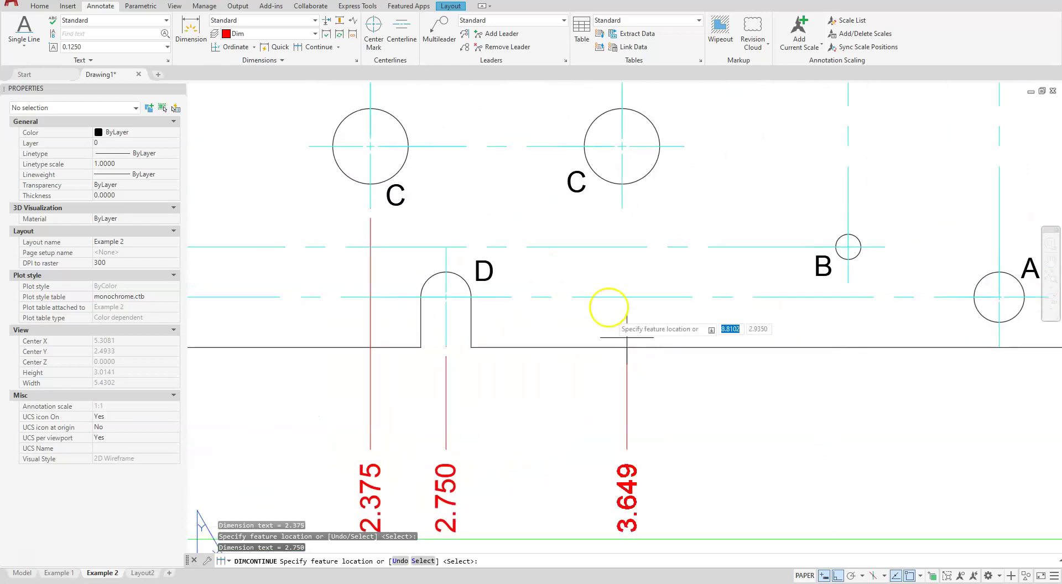
click(623, 204)
middle_drag(783, 357, 720, 352)
scroll(721, 352, down, 2)
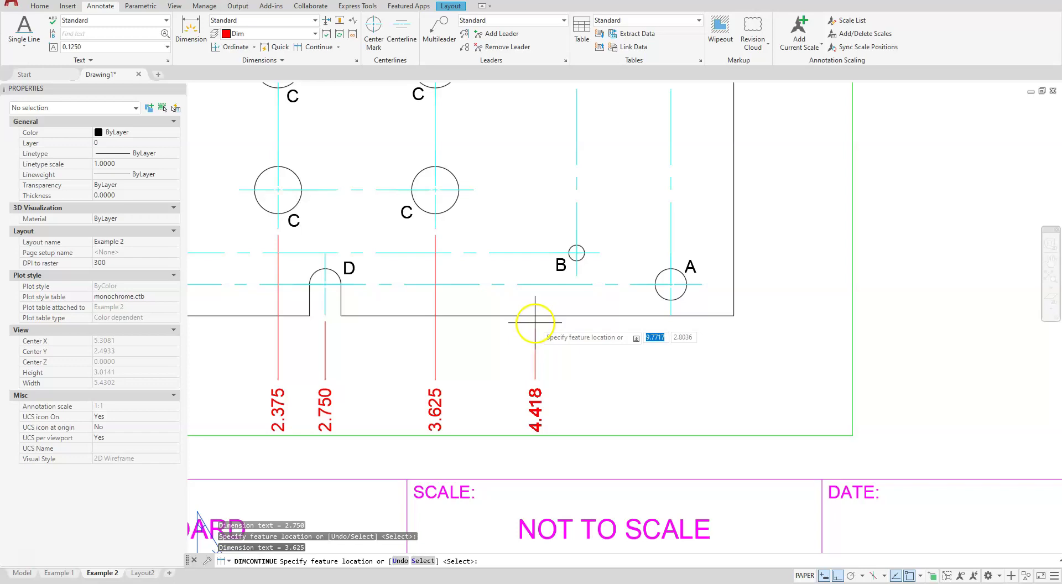
click(571, 279)
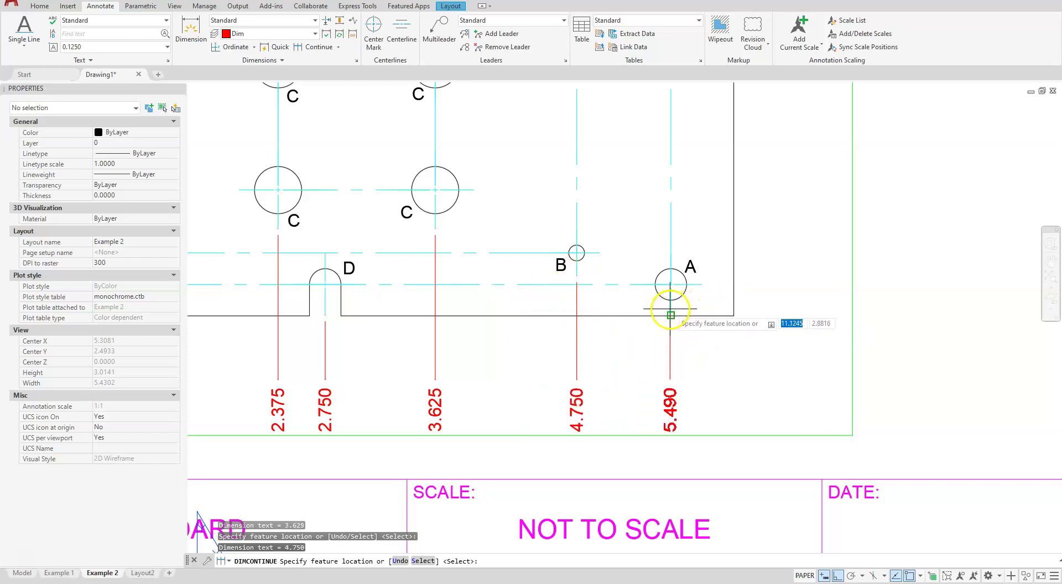
click(671, 315)
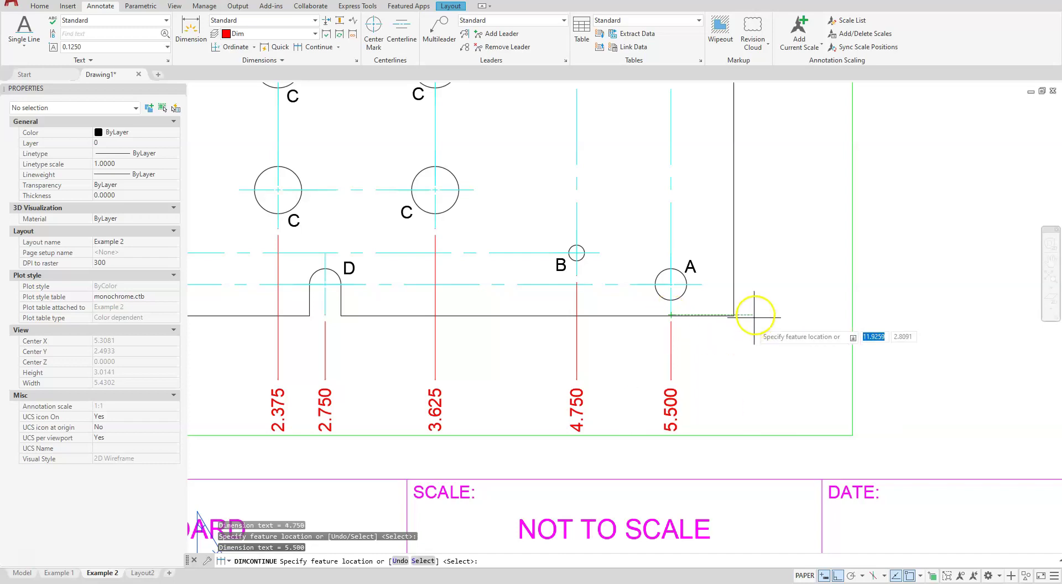
click(733, 310)
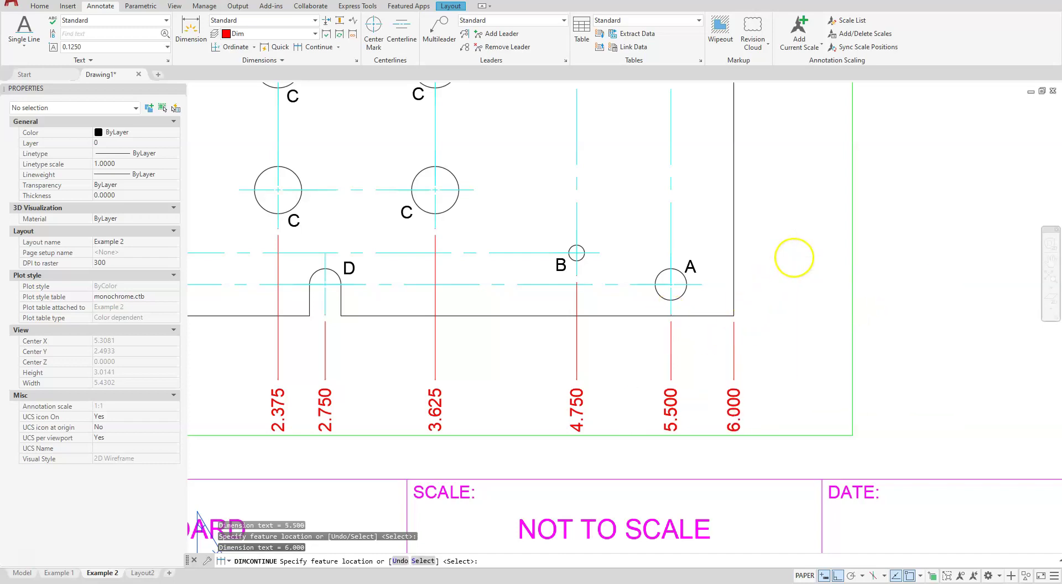
key(Escape)
scroll(626, 327, down, 2)
Step: Place a 0.250 vertical ordinate dimension from the lower-right A hole, led out to the board's right
middle_drag(596, 307, 558, 387)
scroll(558, 386, up, 2)
scroll(557, 386, down, 2)
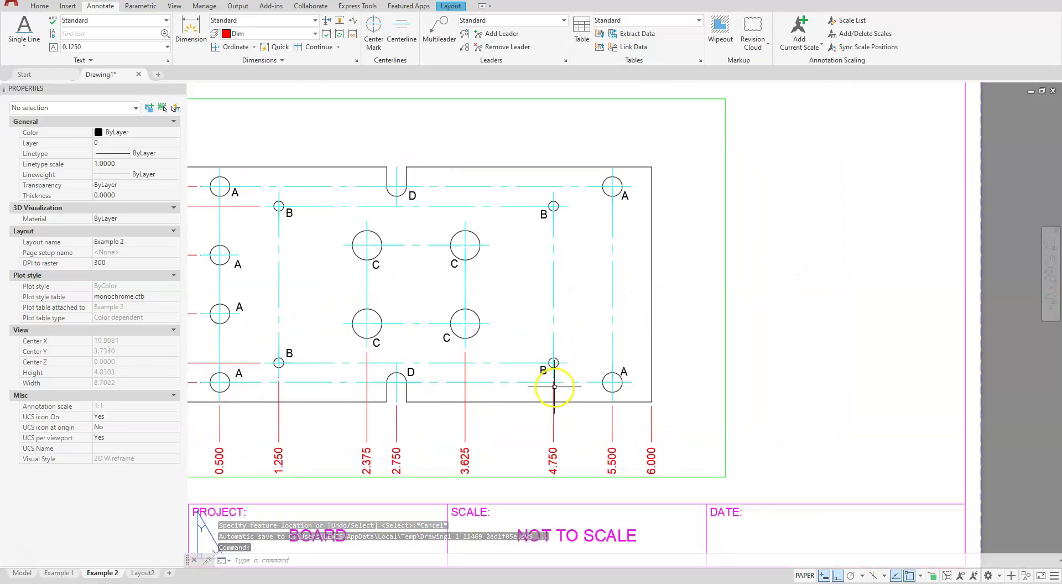
click(218, 50)
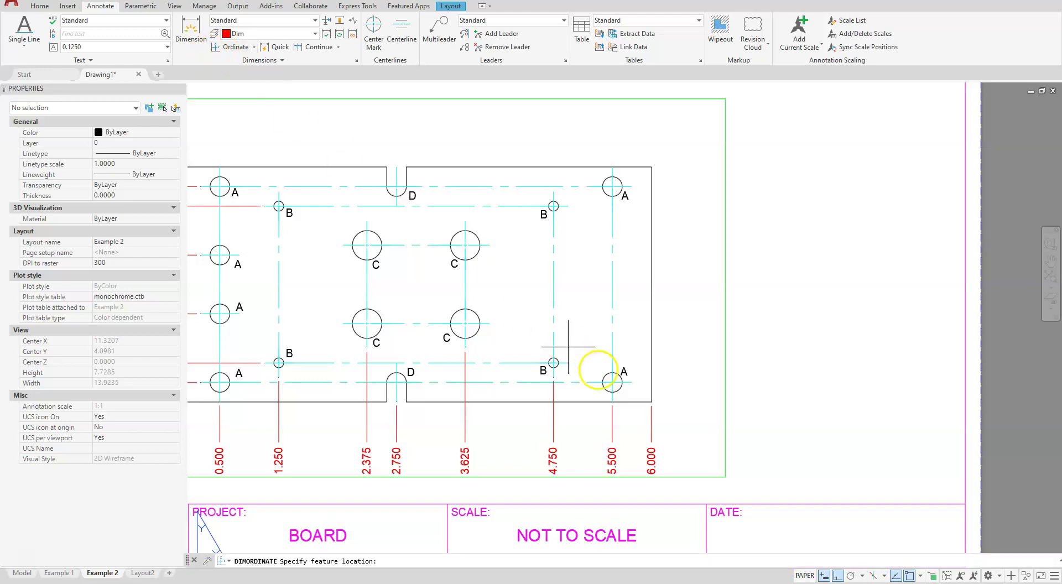
click(631, 386)
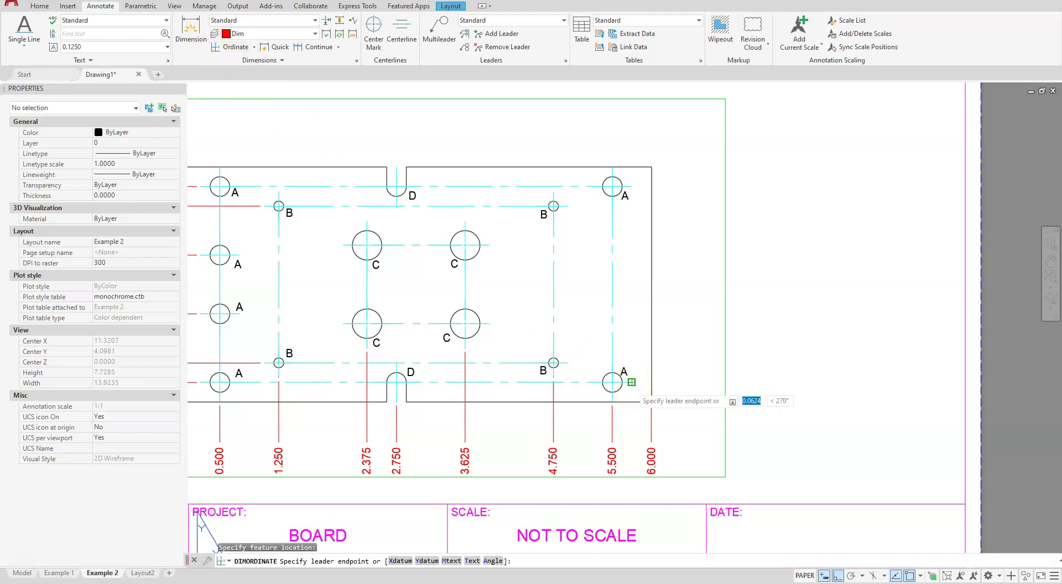
click(694, 382)
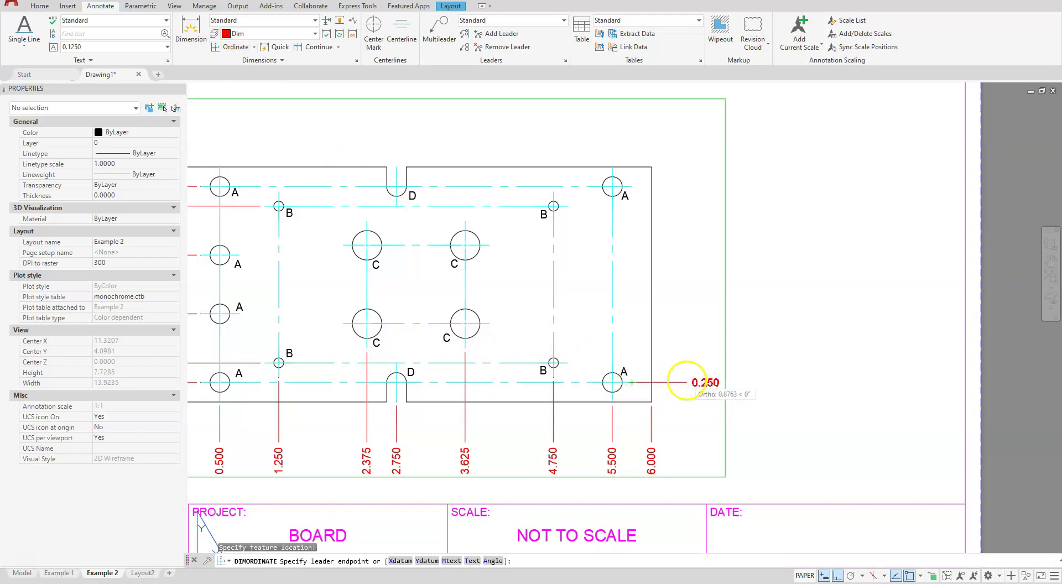
click(684, 379)
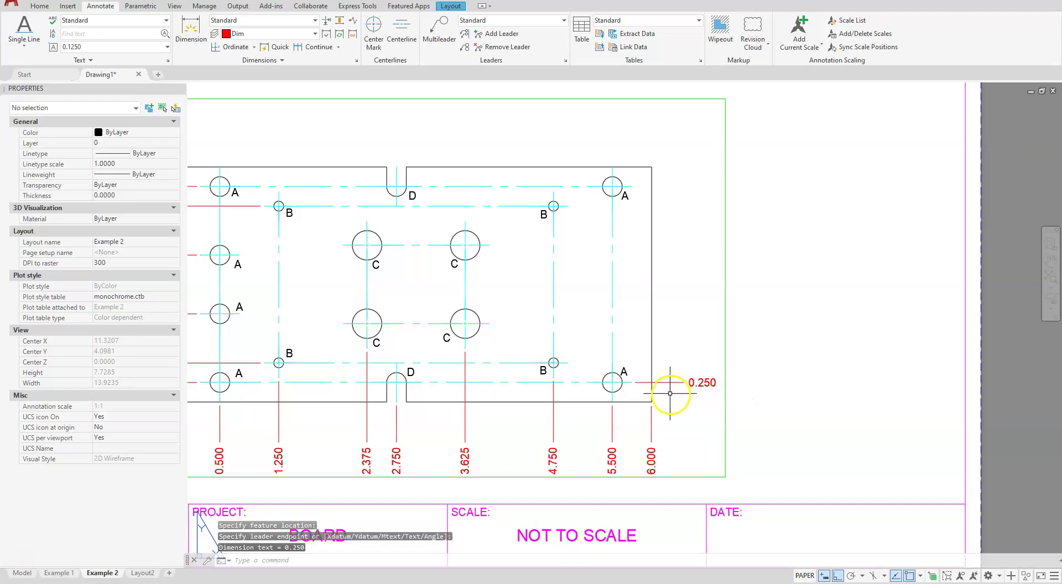
Step: Continue vertical ordinates up through the holes: 0.500, 1.000, 2.000, 2.500 and 2.750
click(319, 47)
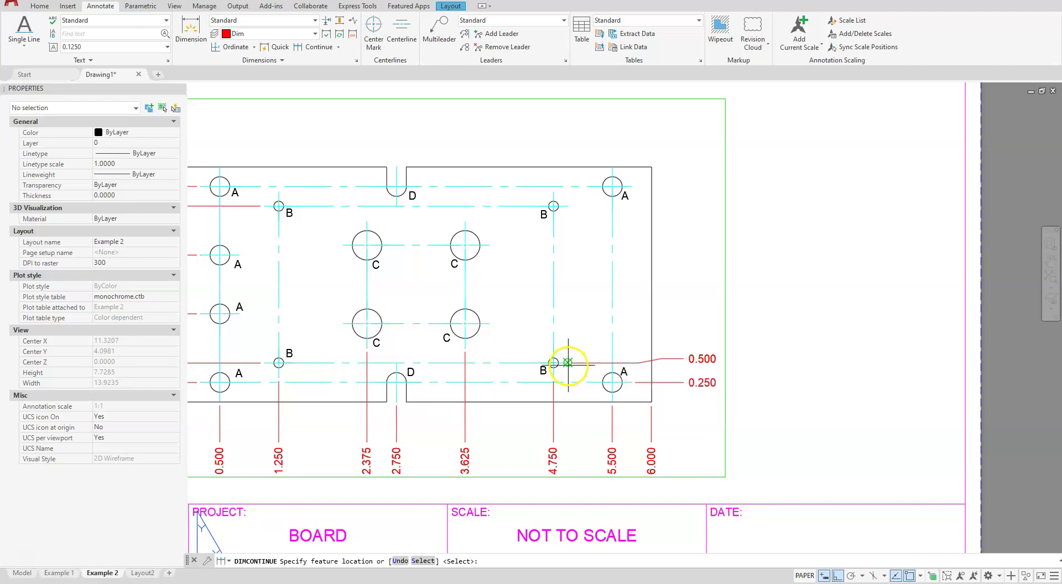
click(565, 363)
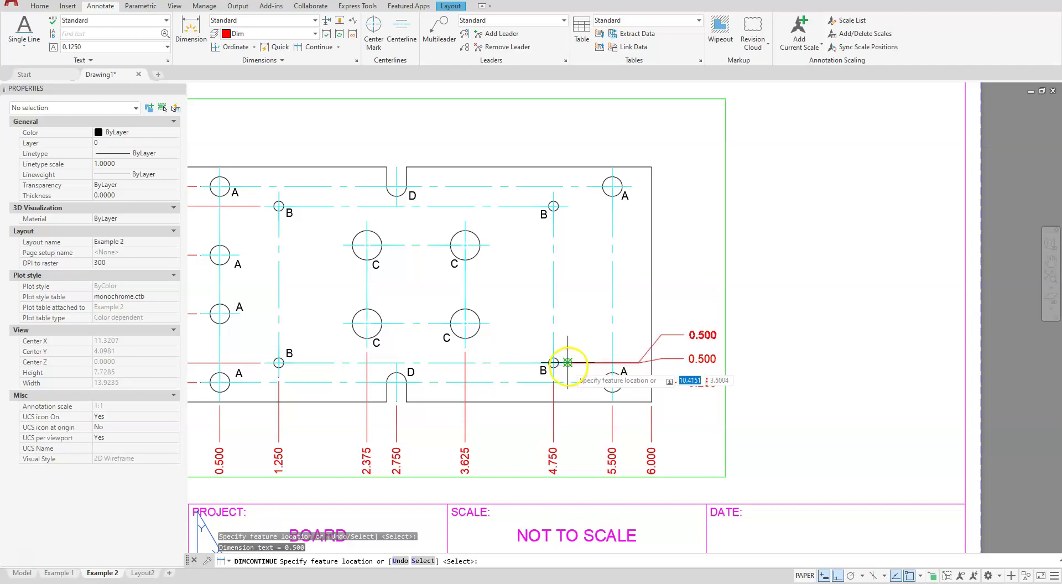
click(489, 323)
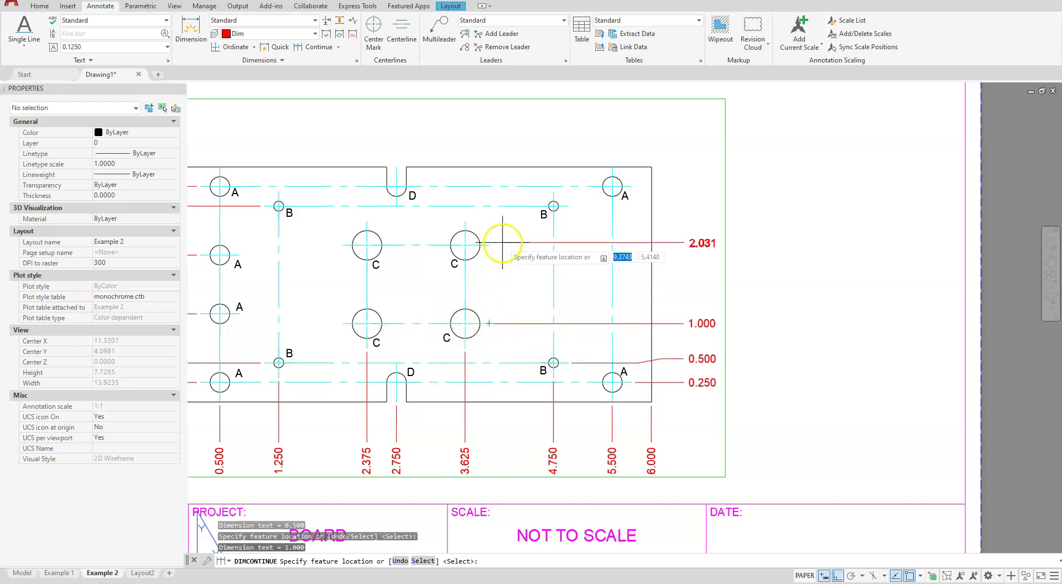
click(489, 244)
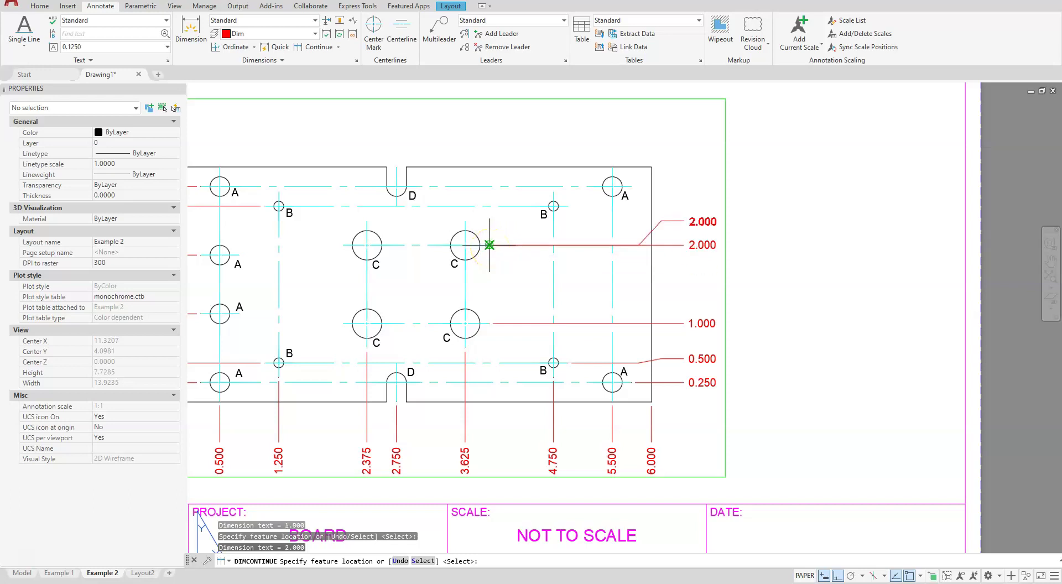
click(568, 205)
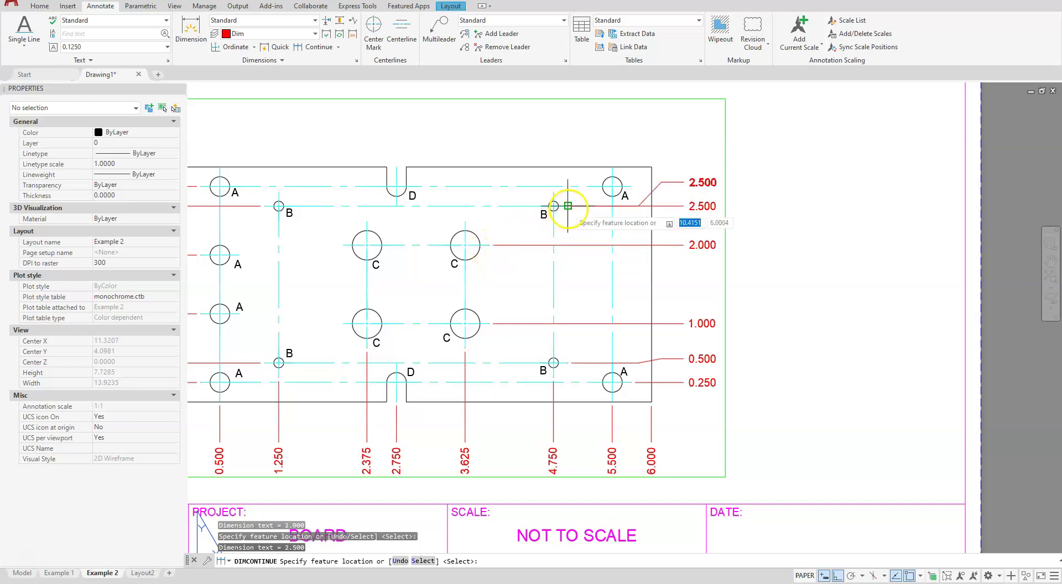
click(632, 186)
key(Escape)
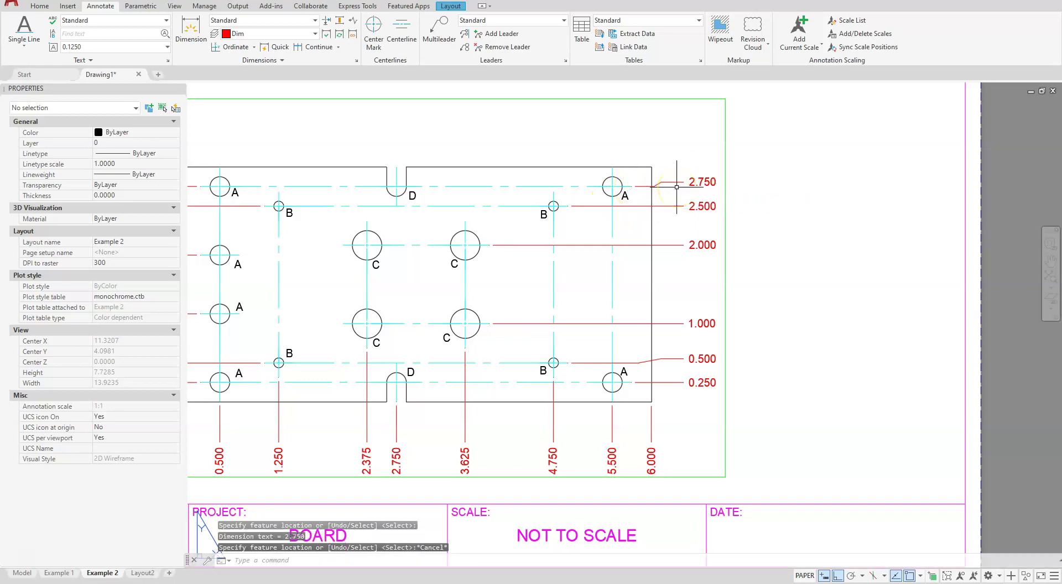
key(Escape)
scroll(617, 315, down, 2)
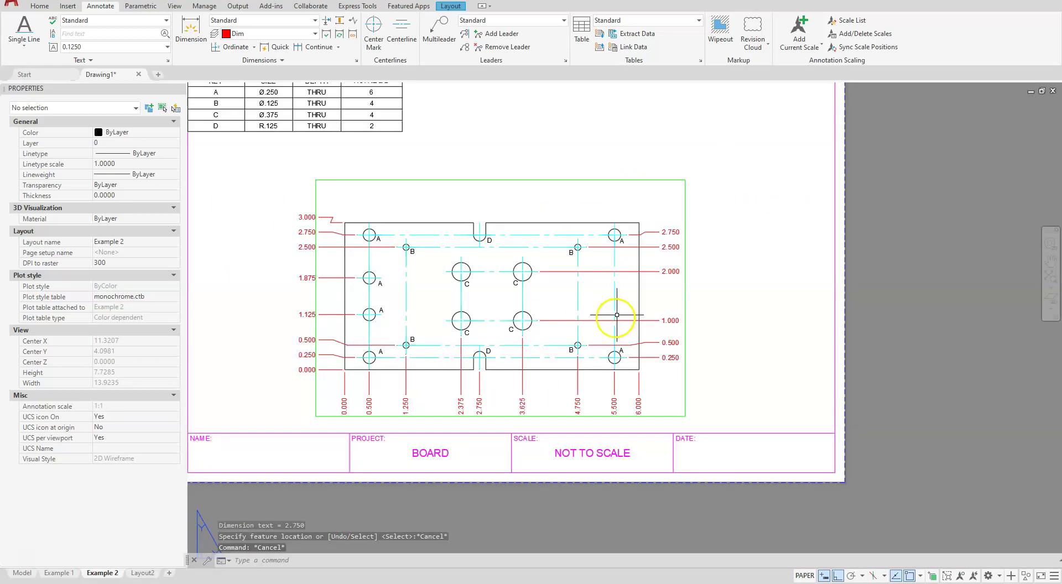
scroll(481, 341, up, 1)
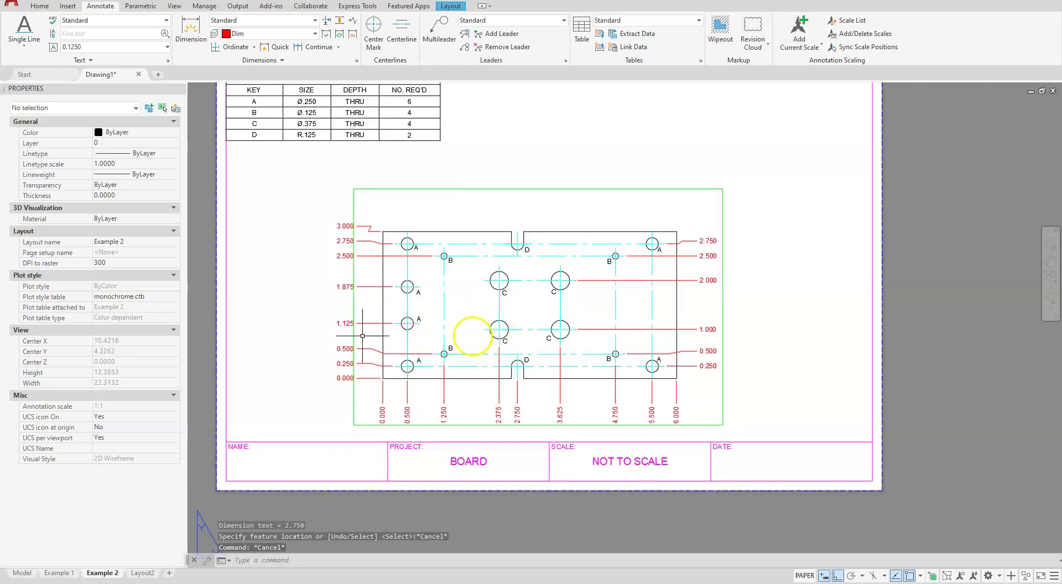
middle_drag(373, 327, 394, 354)
middle_drag(455, 317, 370, 339)
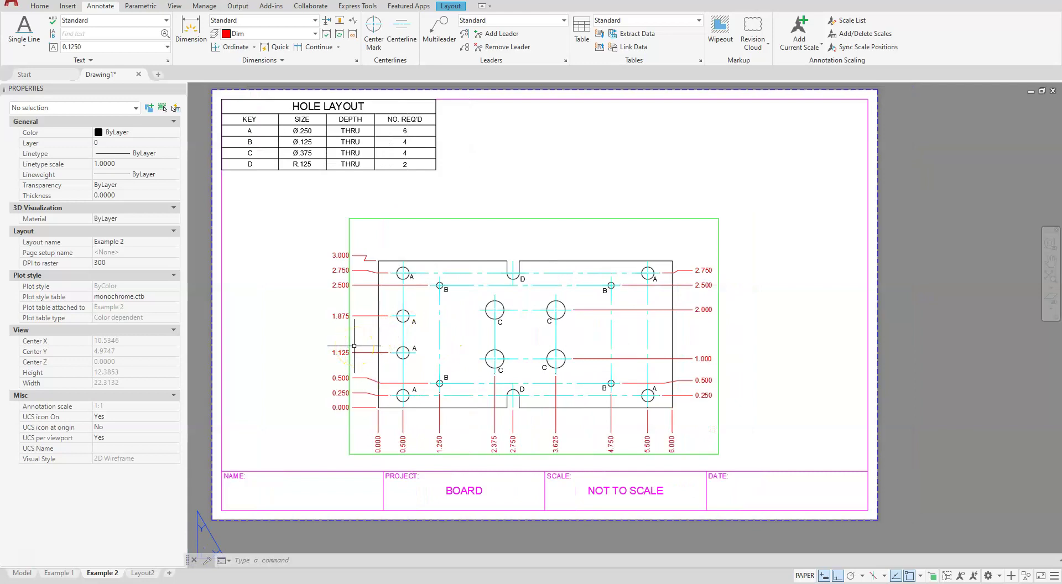